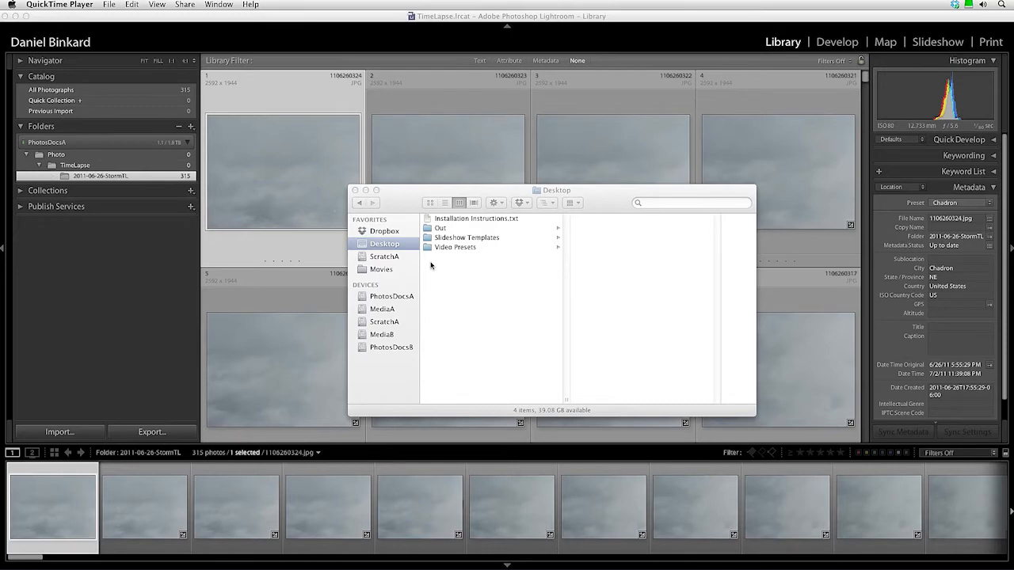
- Switch to Lightroom and reveal its presets folder from the Presets preferences
click(142, 259)
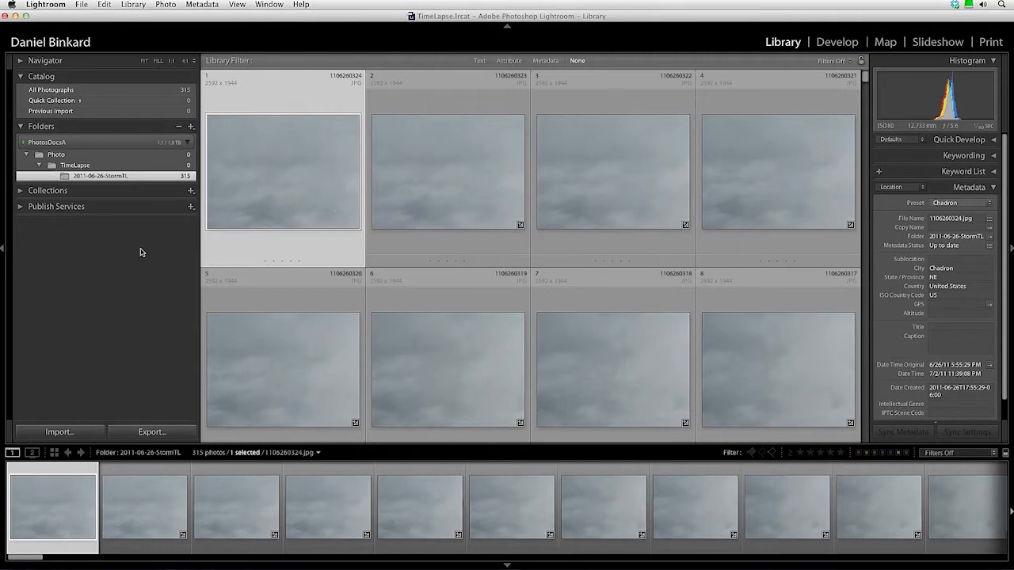
click(45, 4)
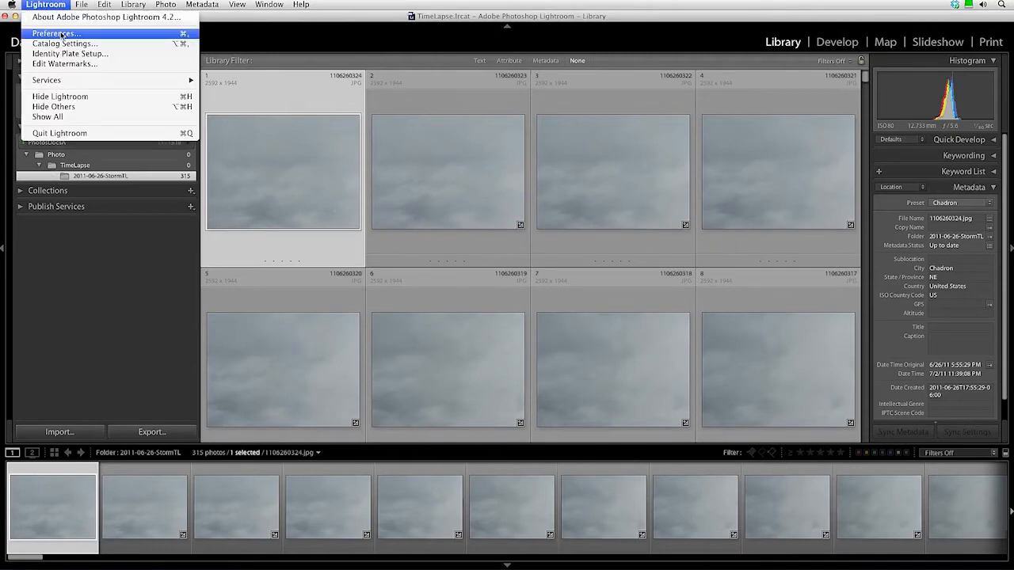
click(61, 34)
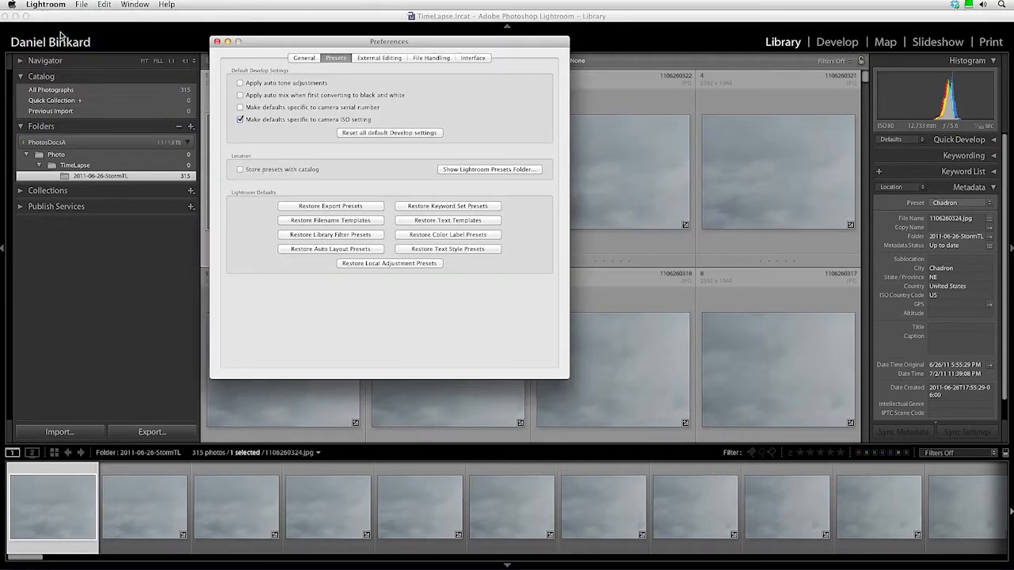
click(339, 58)
click(513, 171)
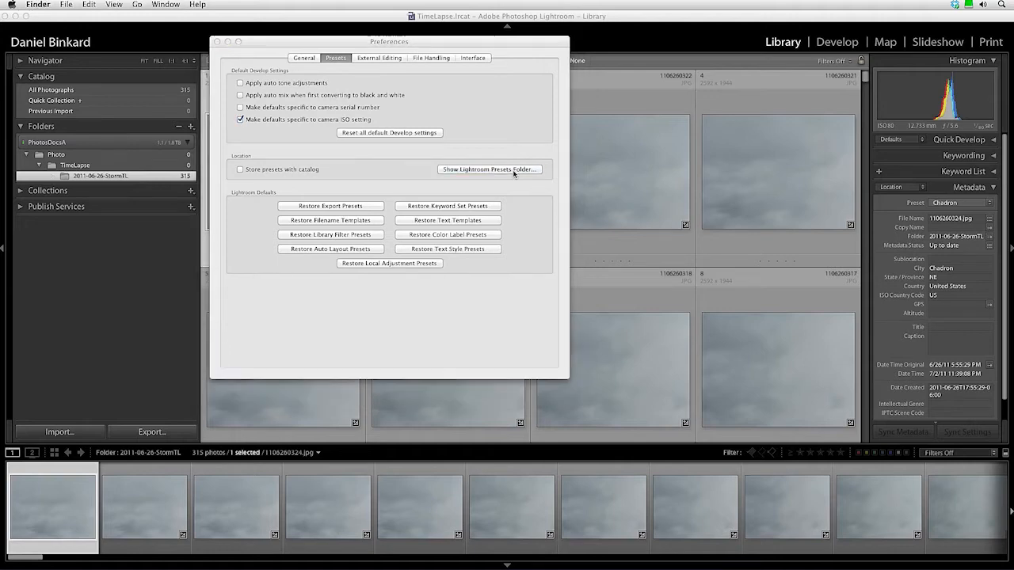
- Arrange the two Finder windows side by side and move the Slideshow Templates and Video Presets folders from the Desktop into the Lightroom folder
drag(621, 203, 265, 198)
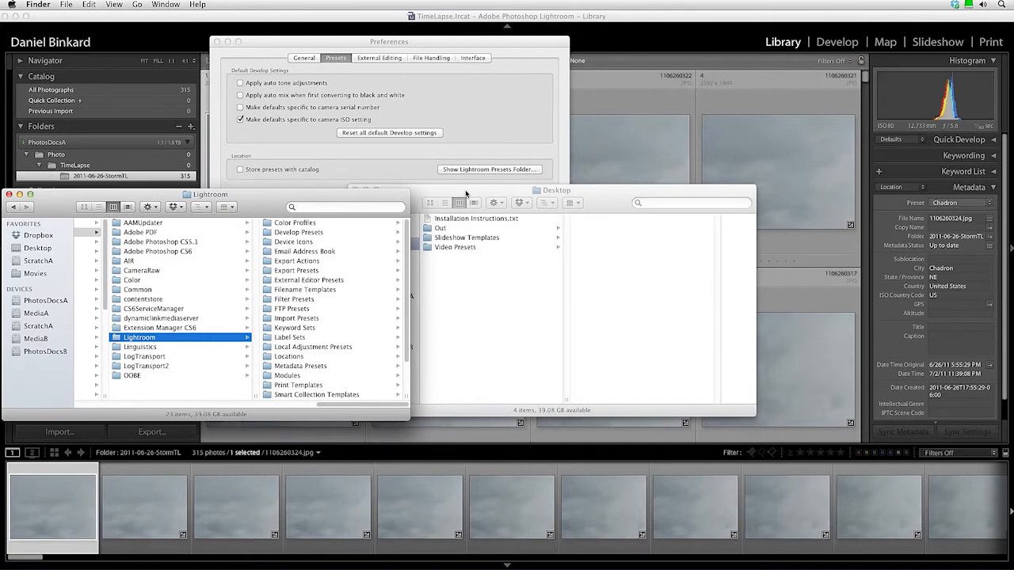
drag(466, 193, 546, 198)
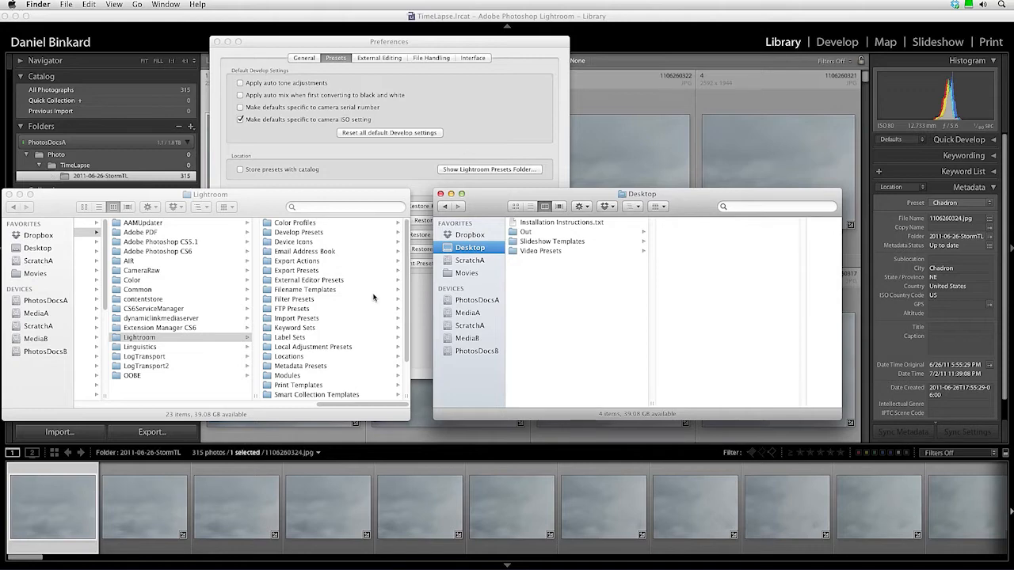
click(600, 242)
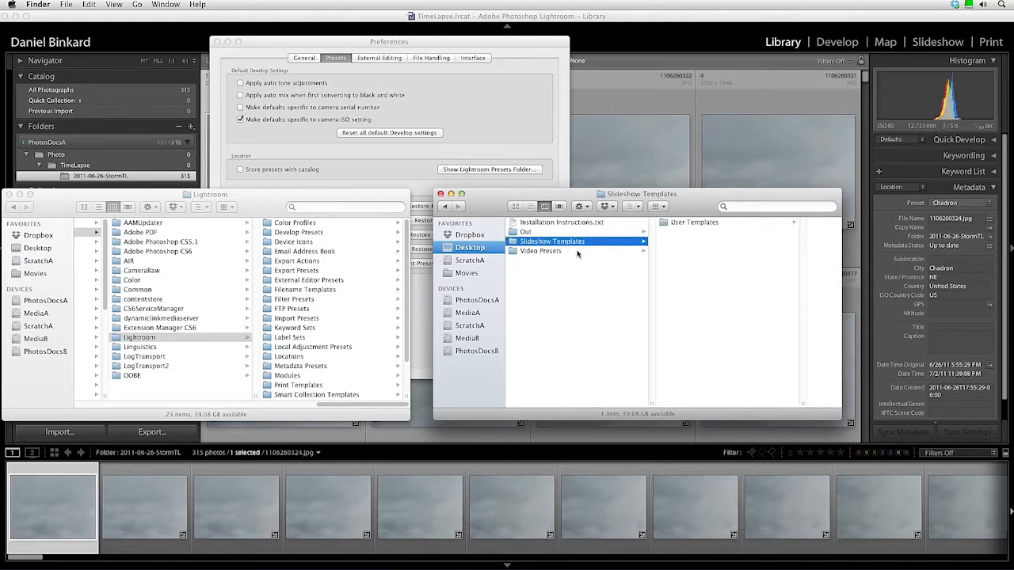
shift+click(578, 252)
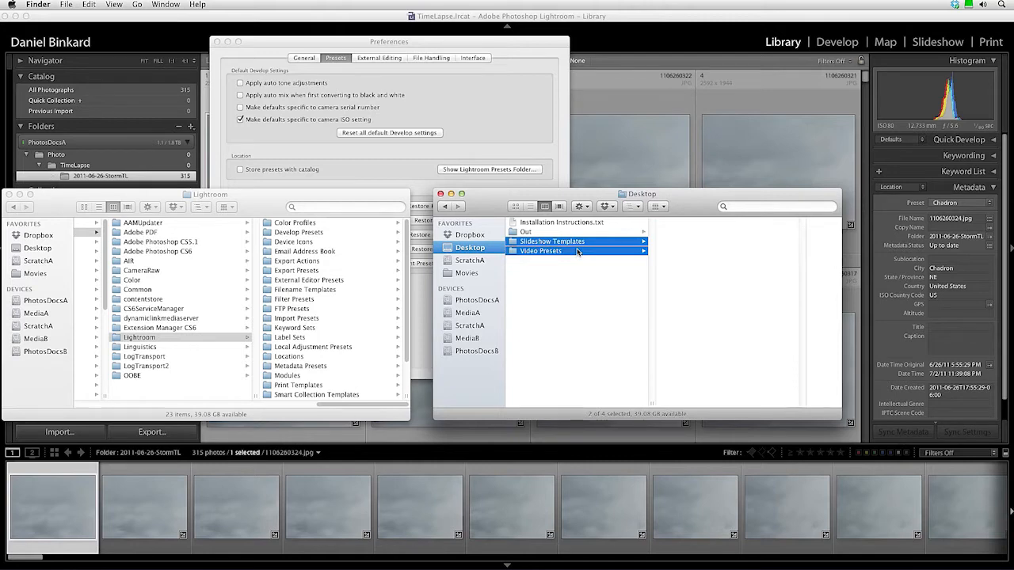
drag(515, 246, 135, 341)
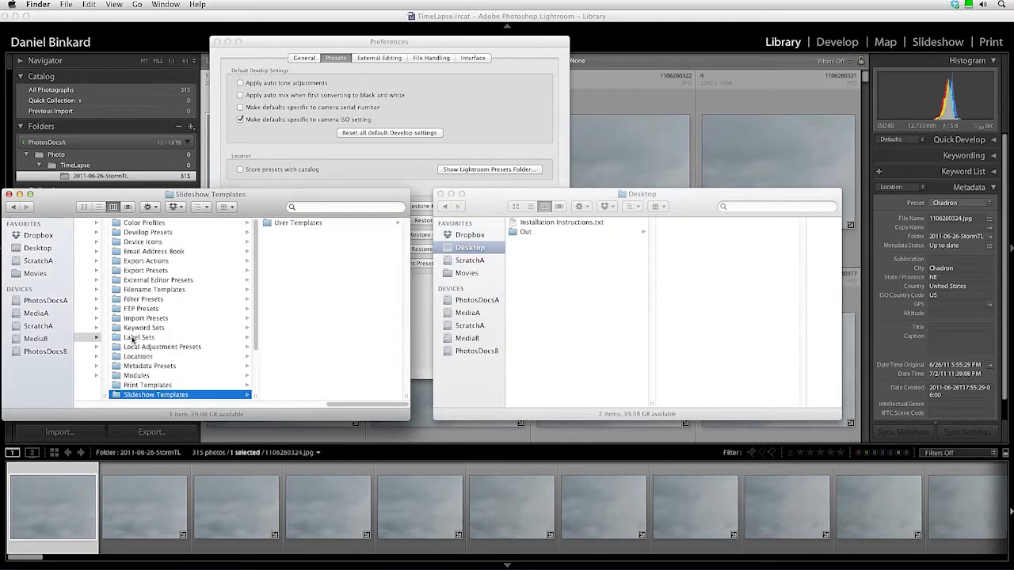
- Check the contents of User Templates inside Slideshow Templates and of User Presets inside Video Presets
scroll(201, 343, down, 3)
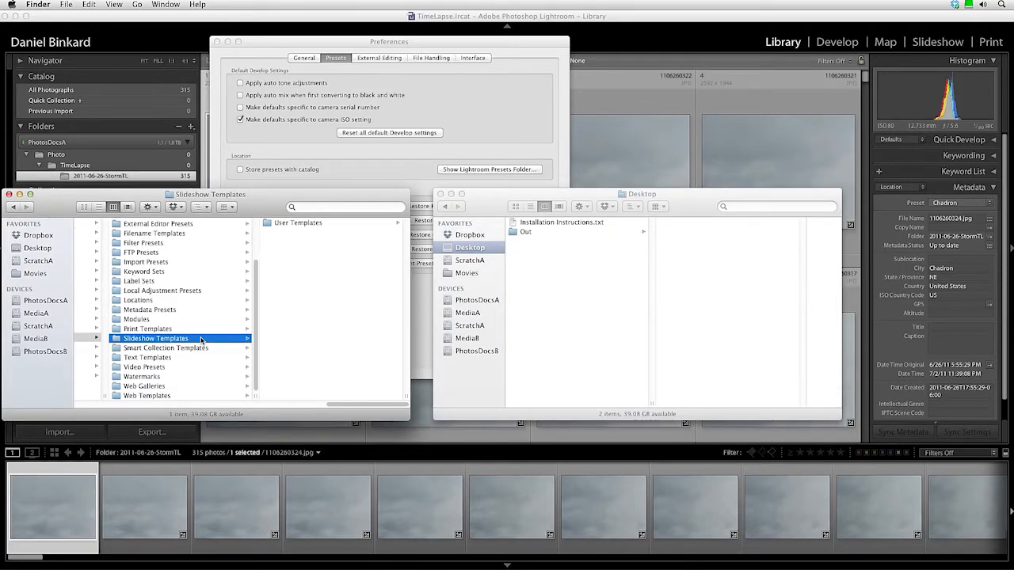
click(325, 224)
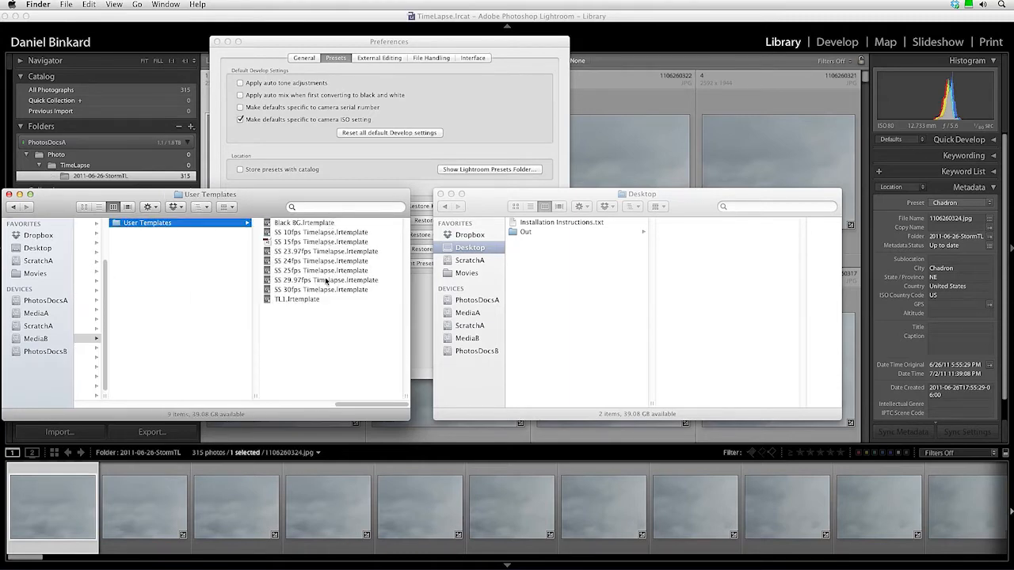
scroll(325, 282, left, 5)
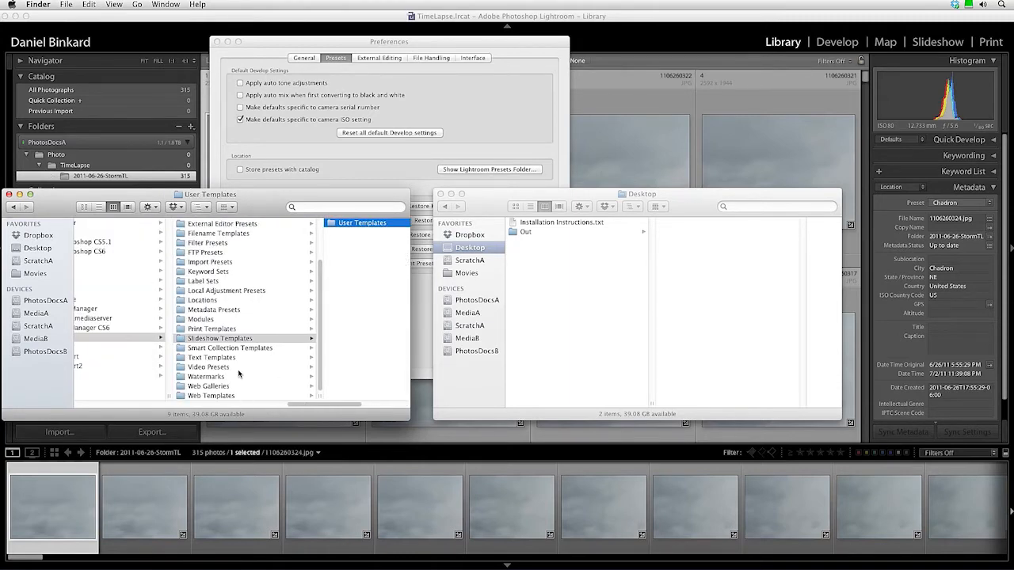
click(238, 368)
click(338, 224)
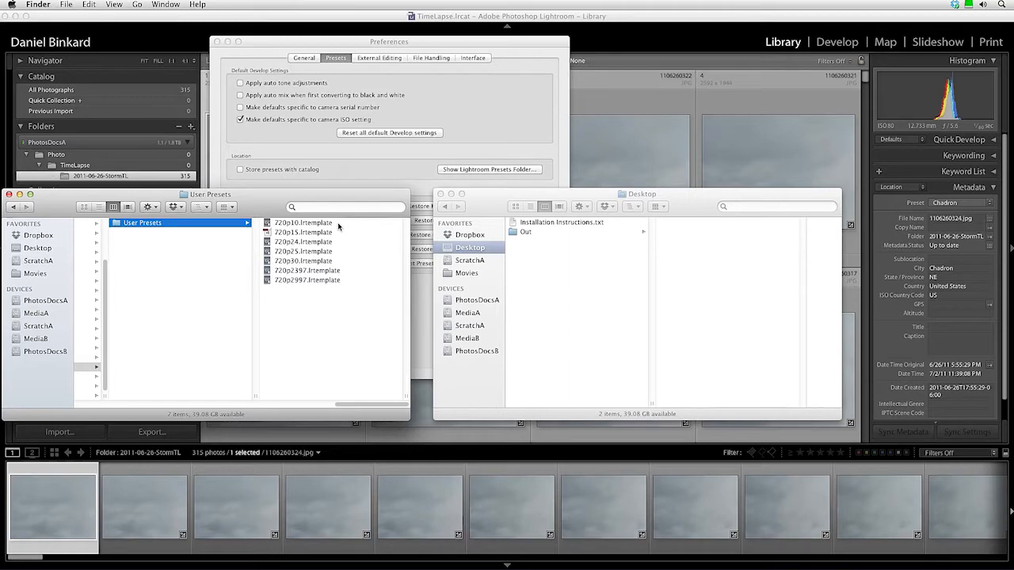
- Close both folder windows and the preferences, and restart Lightroom
click(8, 194)
click(441, 194)
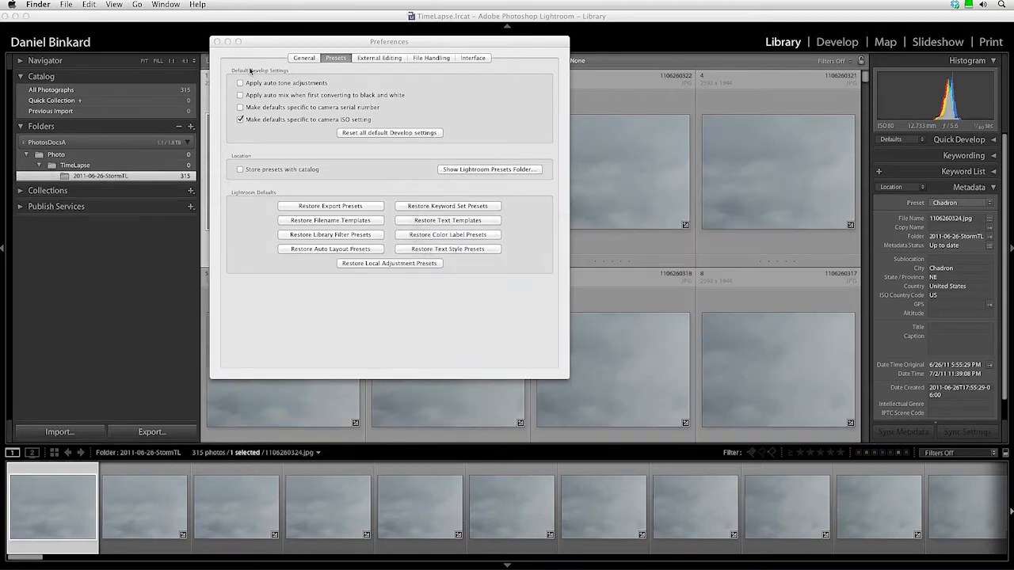
click(217, 42)
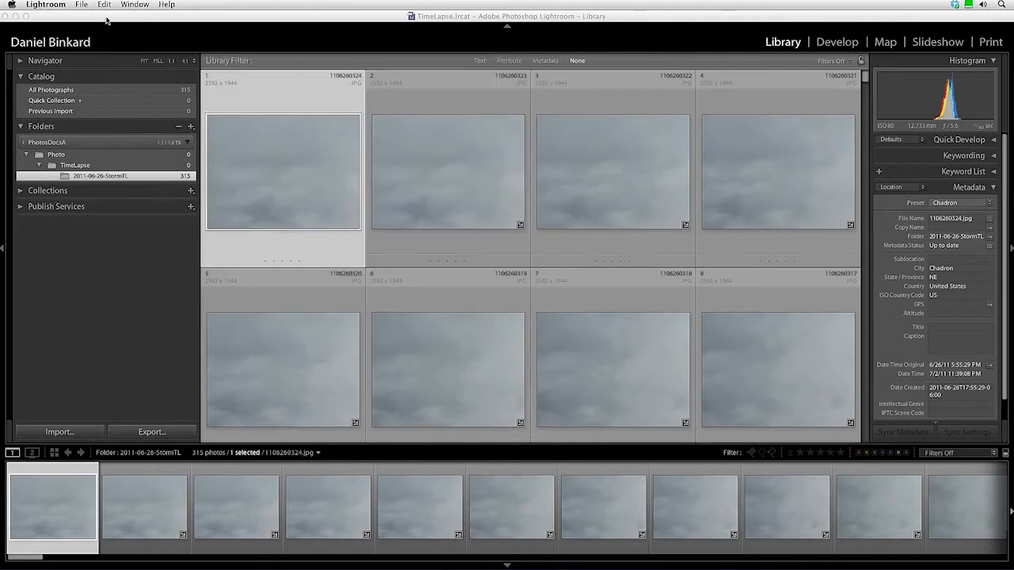
click(47, 5)
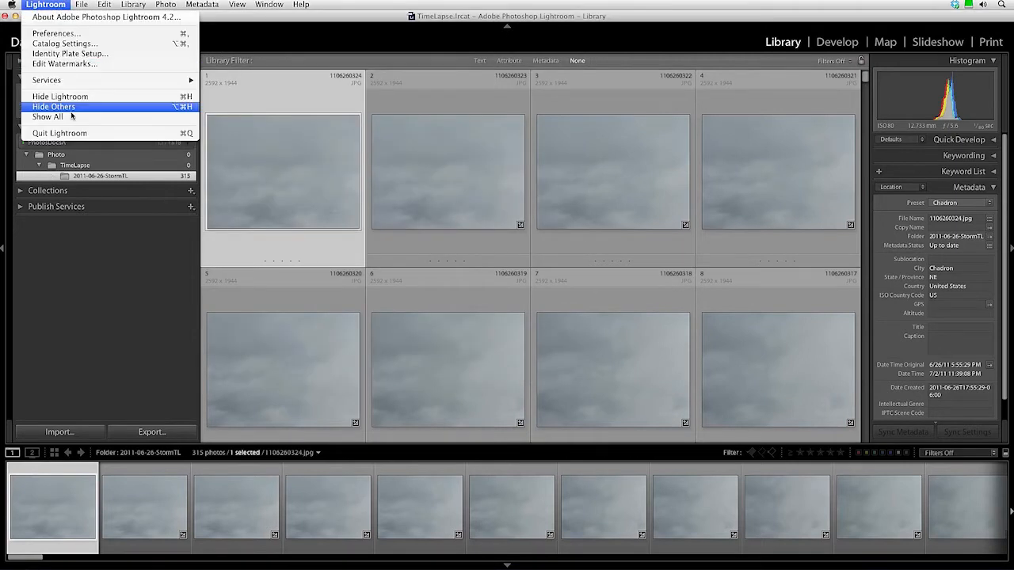
click(71, 134)
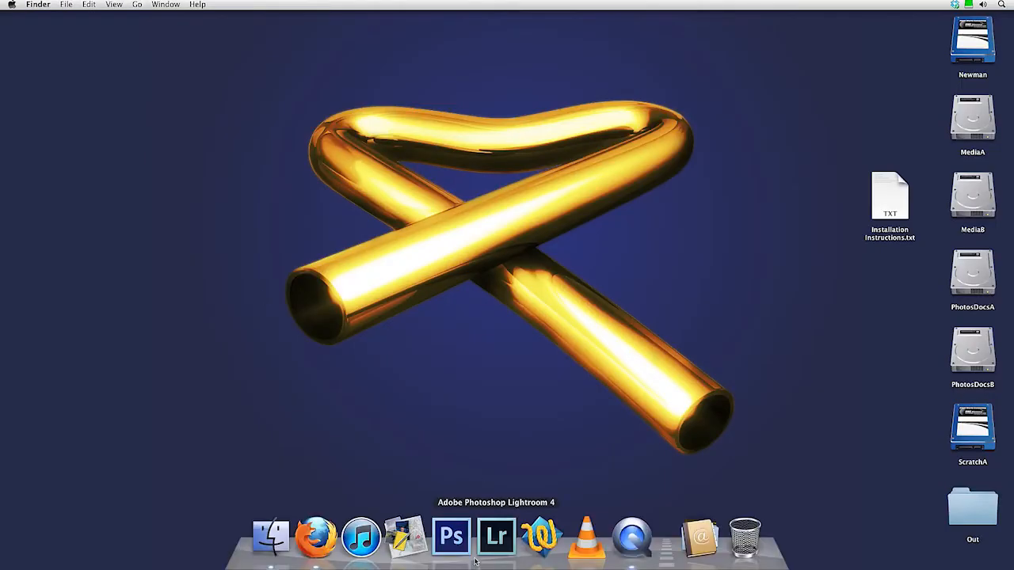
click(485, 546)
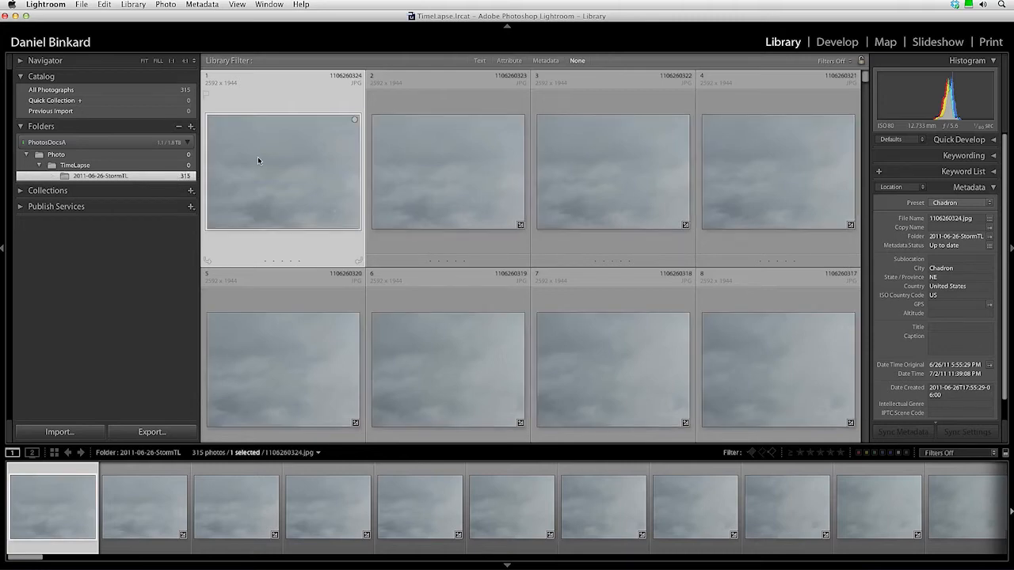
- Crop the photo 1106260324.jpg to a 16 x 9 aspect in the Develop module, with the crop centered vertically
click(837, 43)
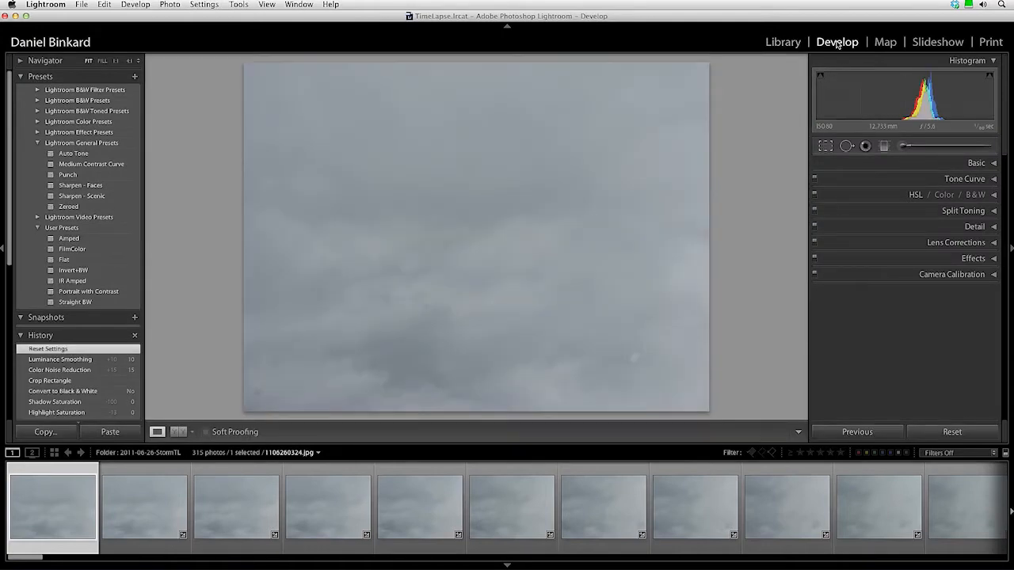
click(825, 146)
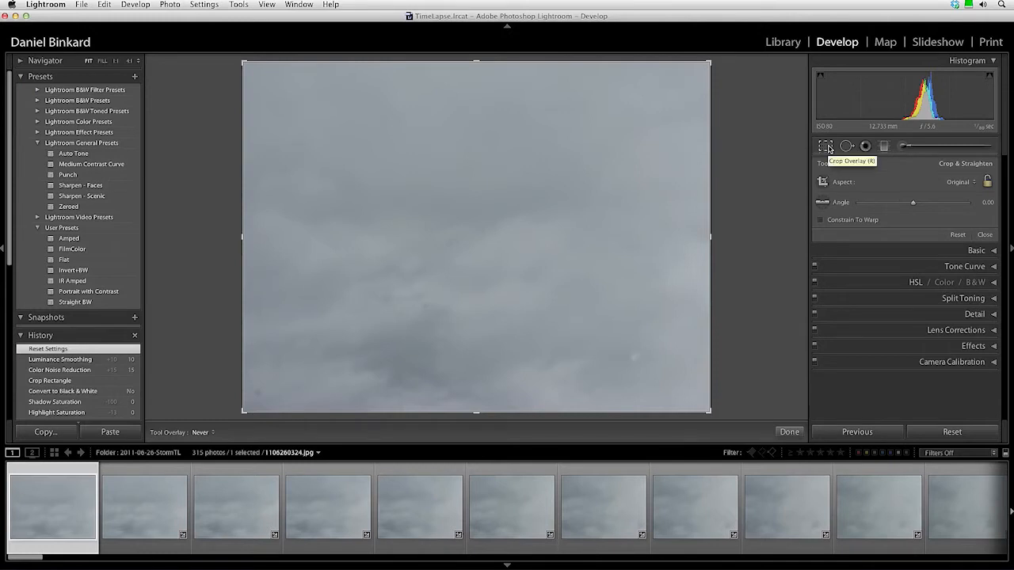
click(962, 183)
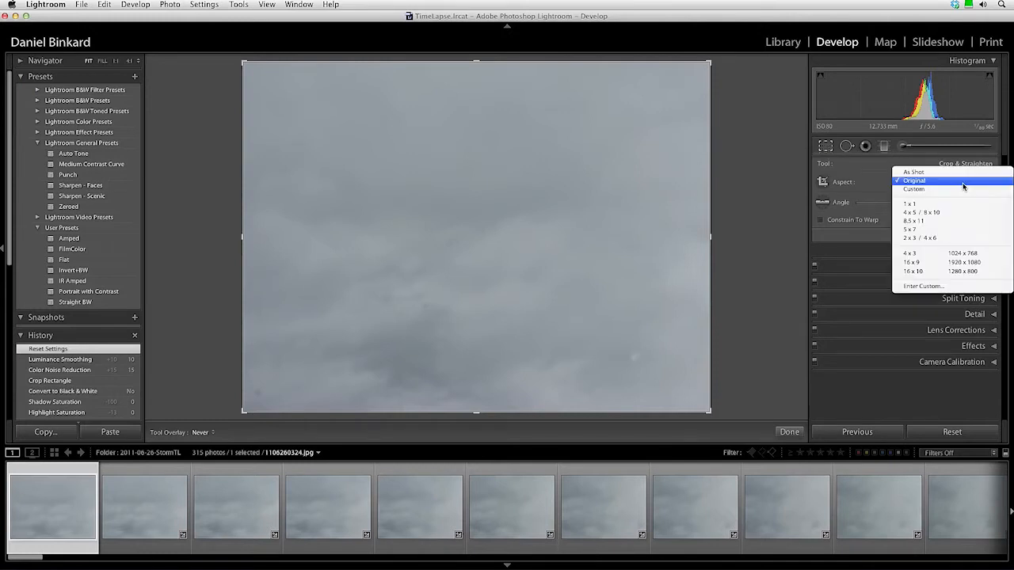
click(925, 263)
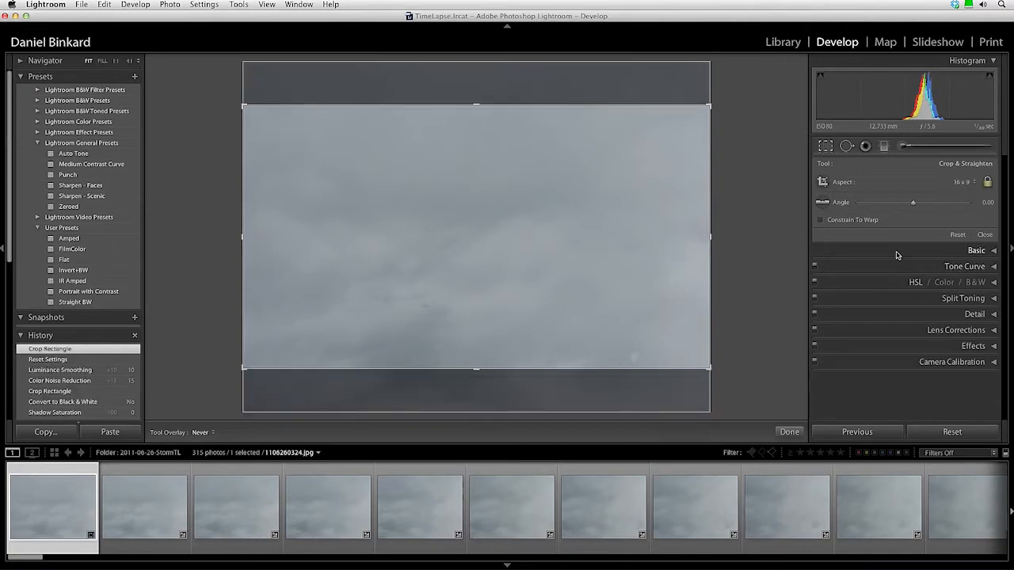
drag(584, 215, 581, 283)
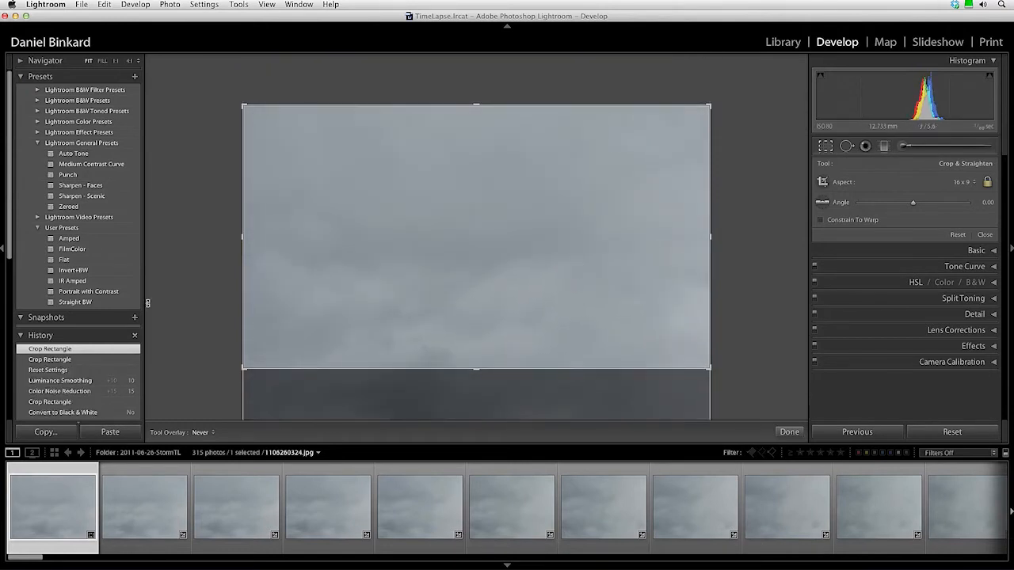
click(80, 363)
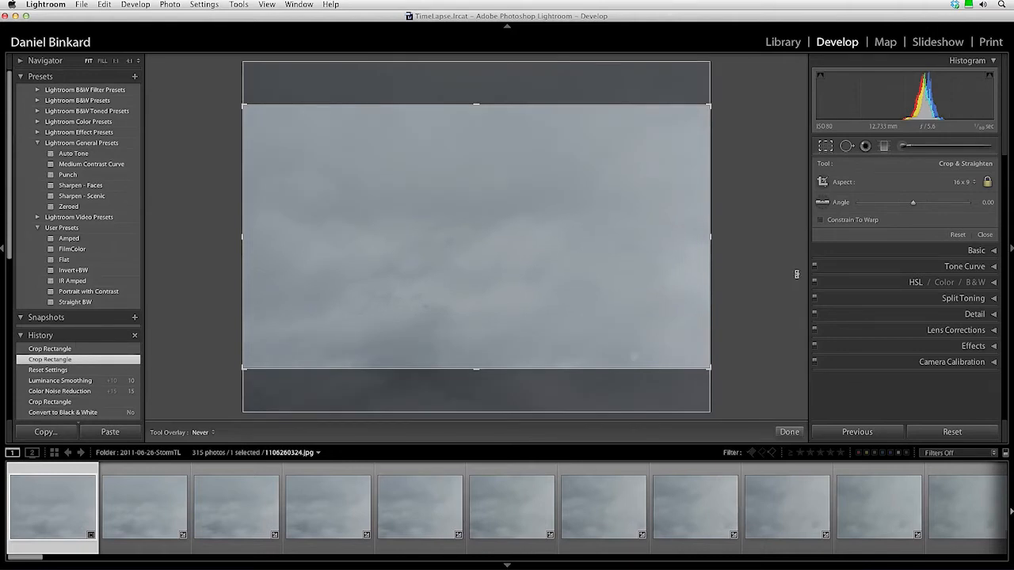
click(826, 146)
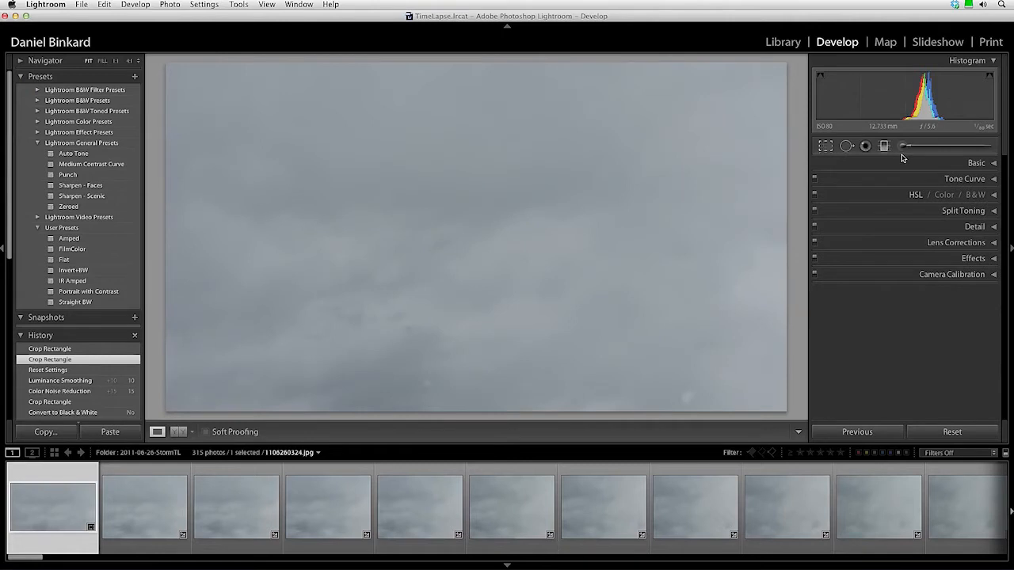
- Set the photo's Exposure to +0.75, Contrast to +100, Highlights to +75, Shadows to -100, Whites to +40, Blacks to -90 and Clarity to +100
click(977, 164)
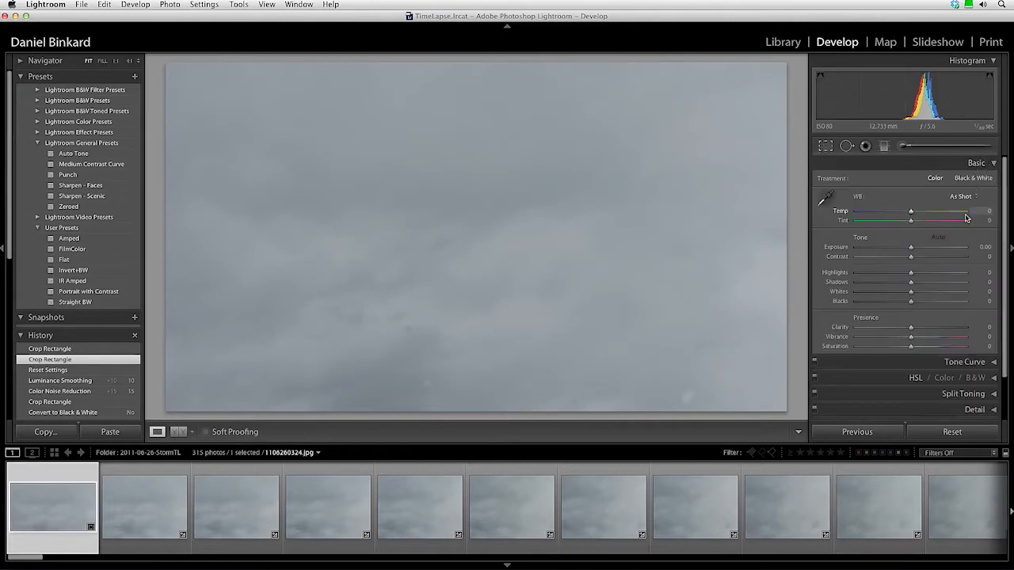
mouse_move(912, 260)
mouse_down()
mouse_move(982, 258)
mouse_move(918, 249)
mouse_up()
drag(911, 301, 866, 304)
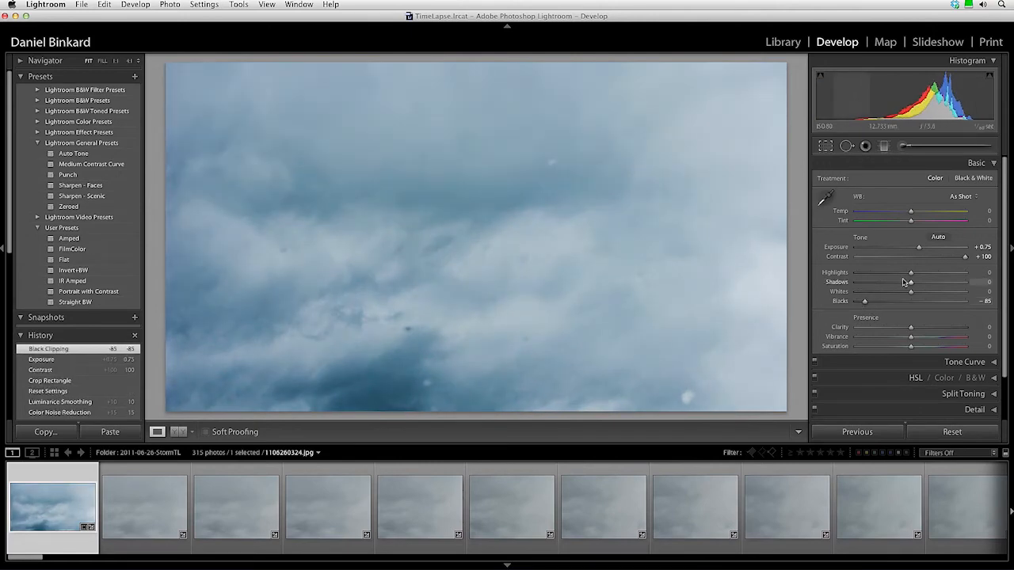
drag(911, 272, 927, 292)
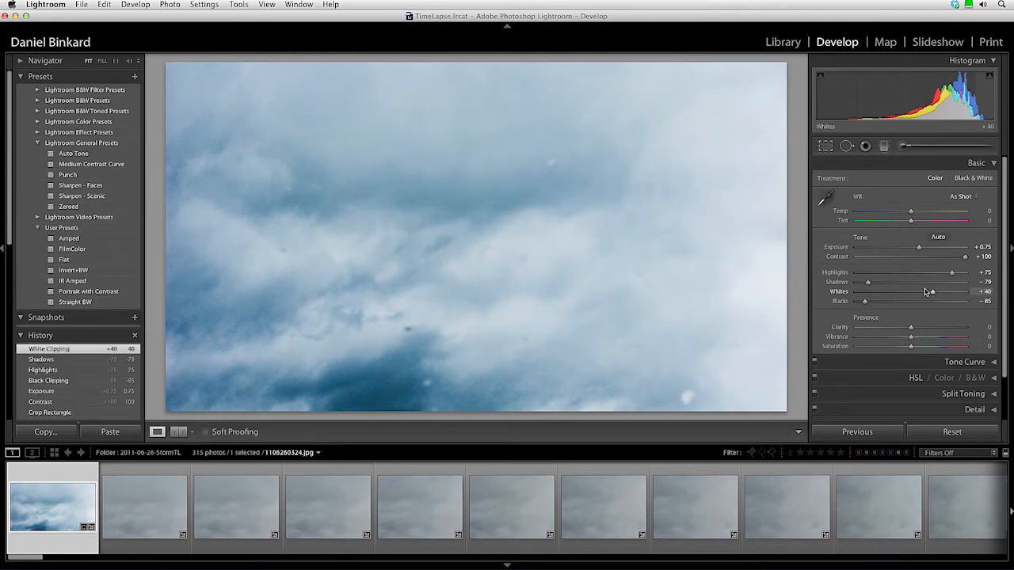
drag(911, 331, 1006, 328)
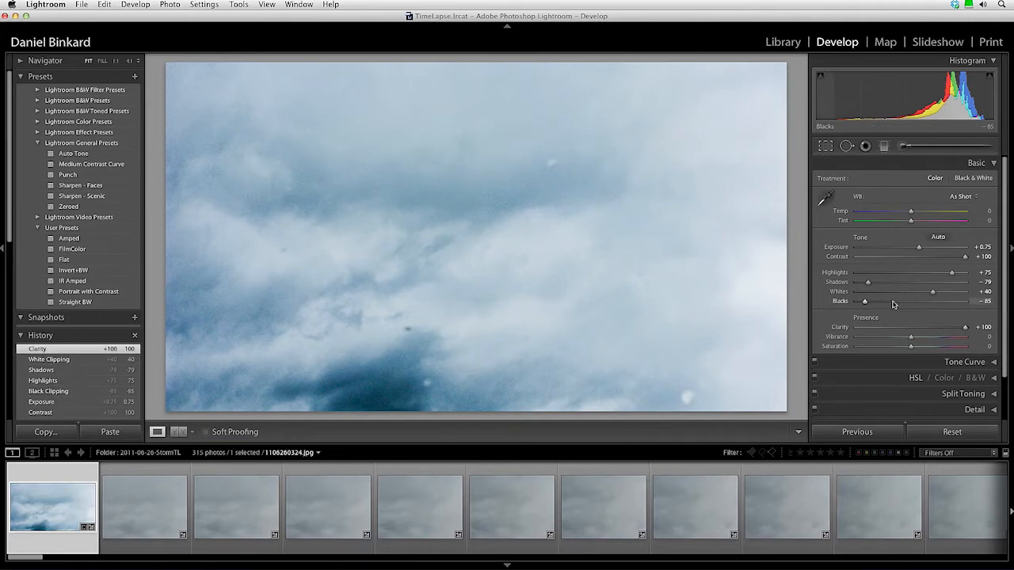
mouse_move(866, 283)
mouse_down()
mouse_move(844, 283)
mouse_move(863, 302)
mouse_up()
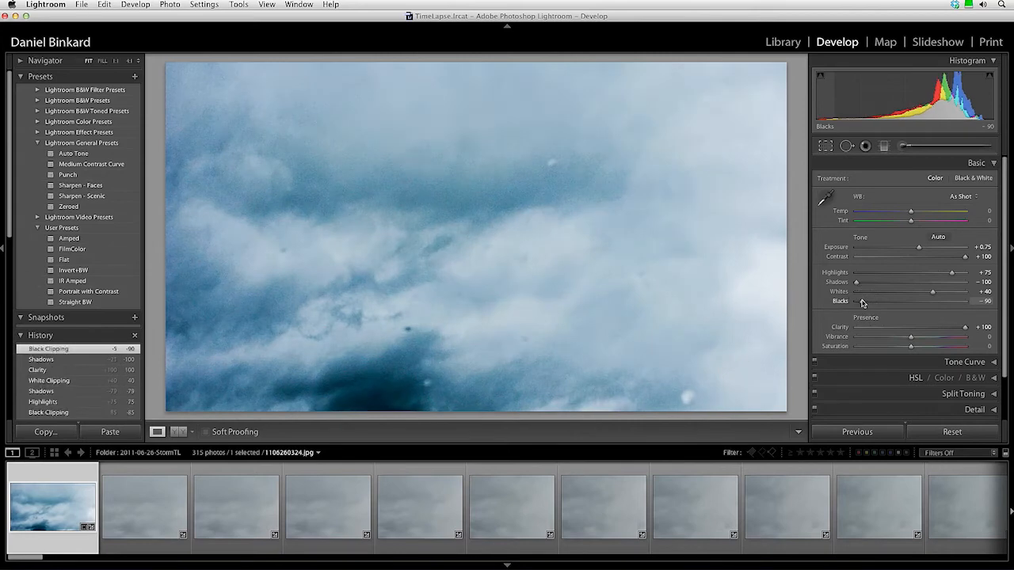
click(972, 164)
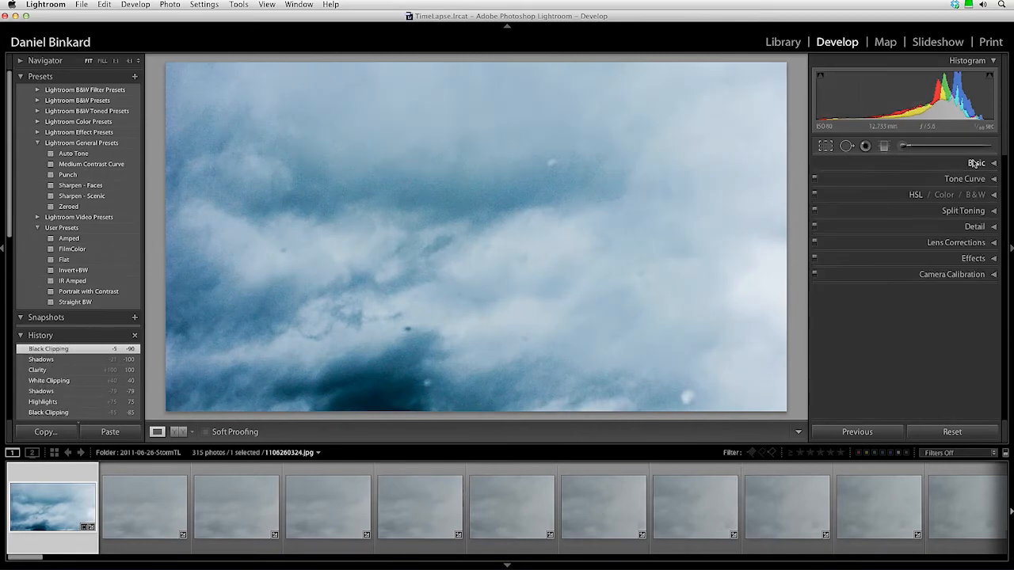
- Inspect the dark cloud area at full size and set the Color noise reduction to 15
click(973, 227)
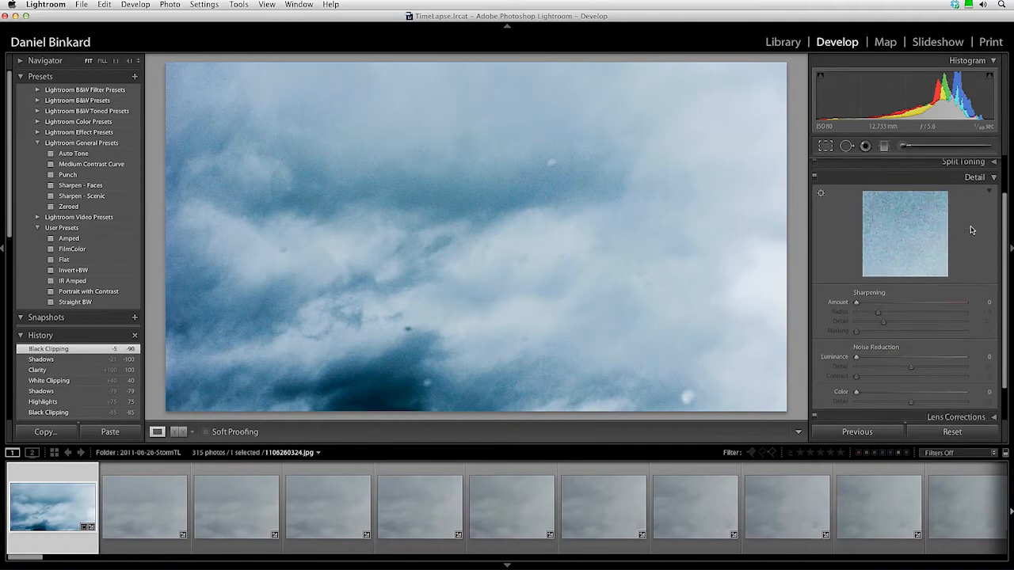
click(375, 361)
drag(482, 340, 493, 269)
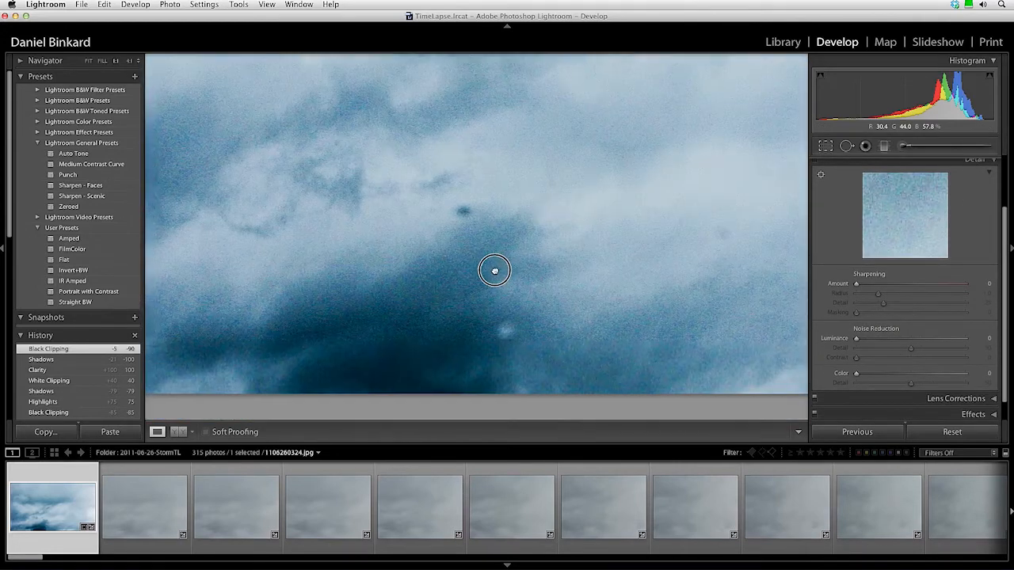
click(987, 374)
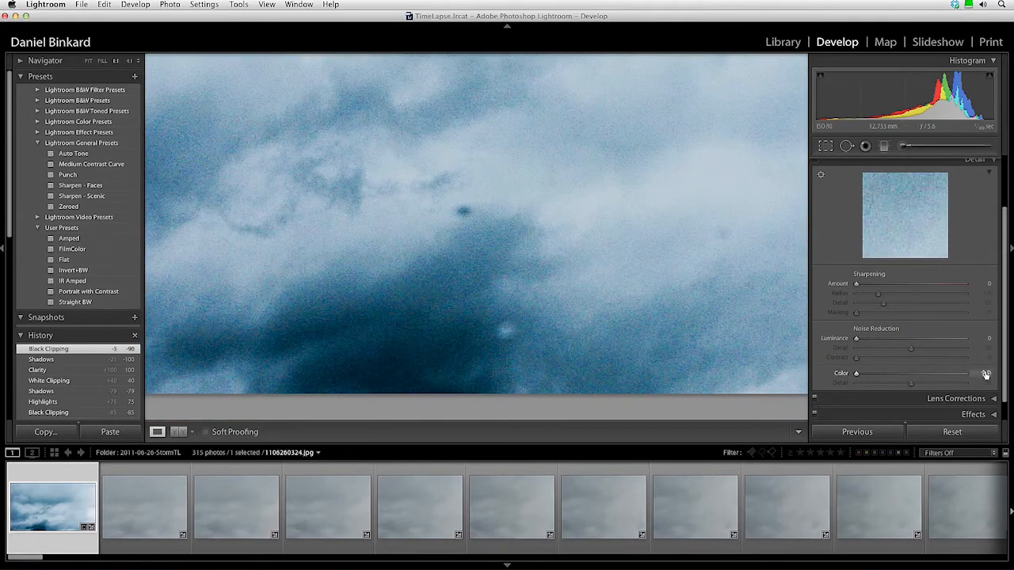
text(15)
key(Return)
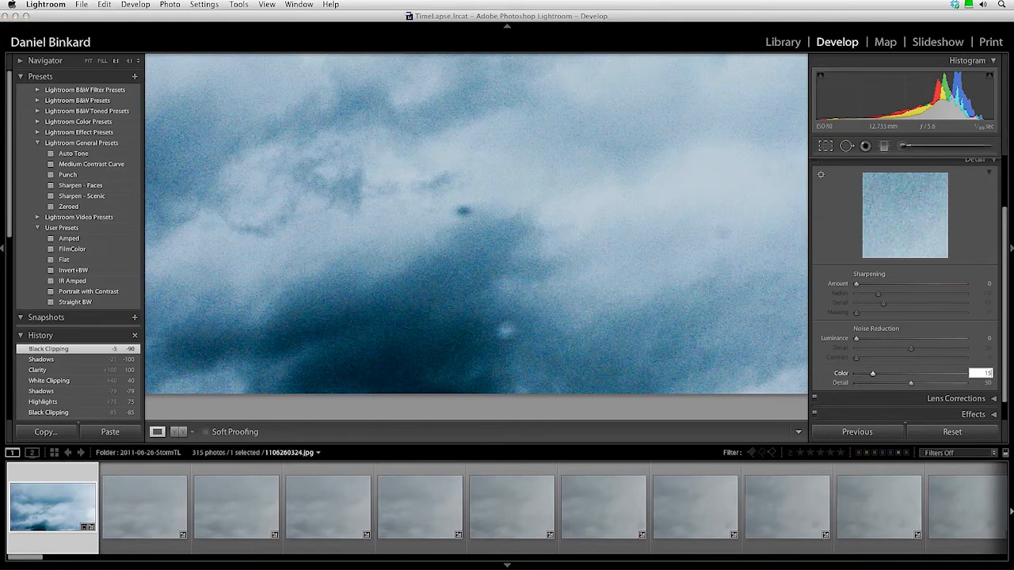
- Set the Luminance noise reduction to 5 and return to the fitted view of the whole photo
click(983, 338)
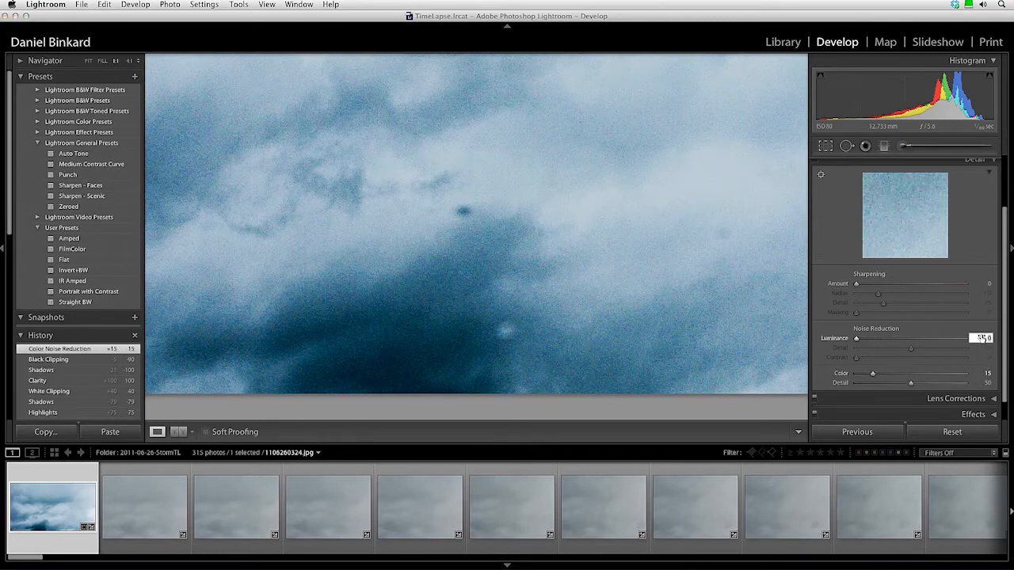
text(5)
key(Return)
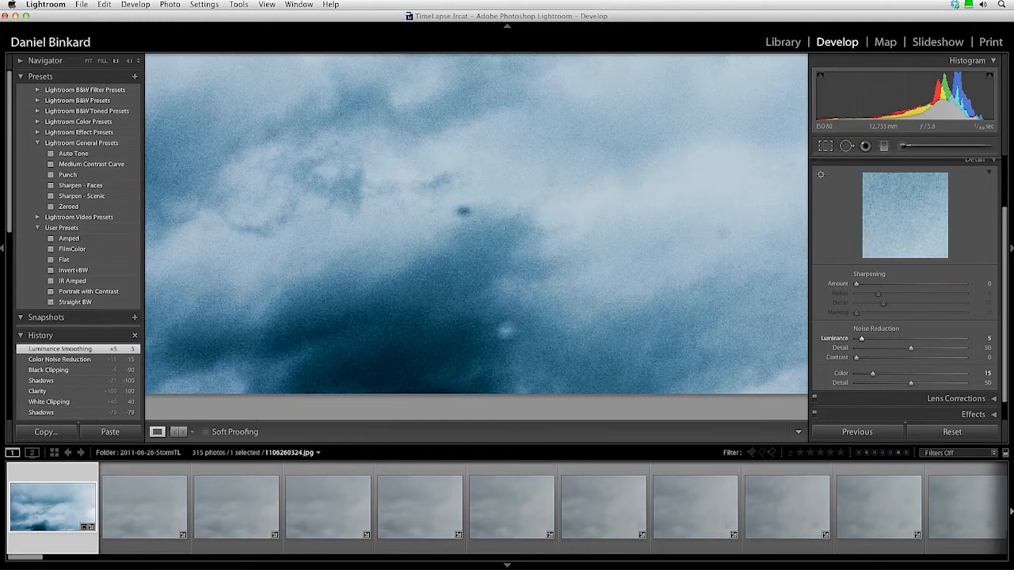
click(500, 259)
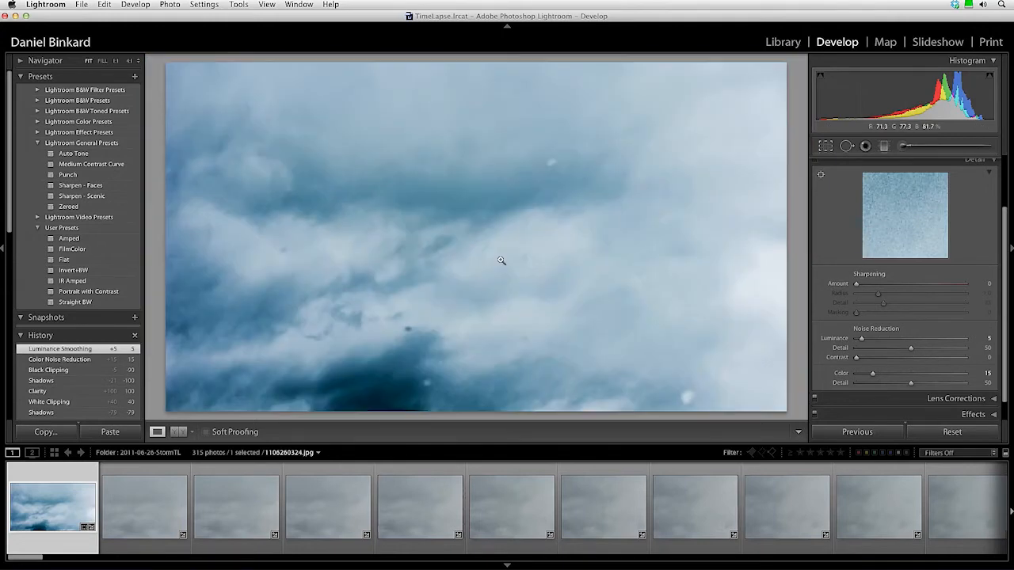
- Add a Highlight Priority post-crop vignette to the photo with an Amount of -15
scroll(951, 230, up, 1)
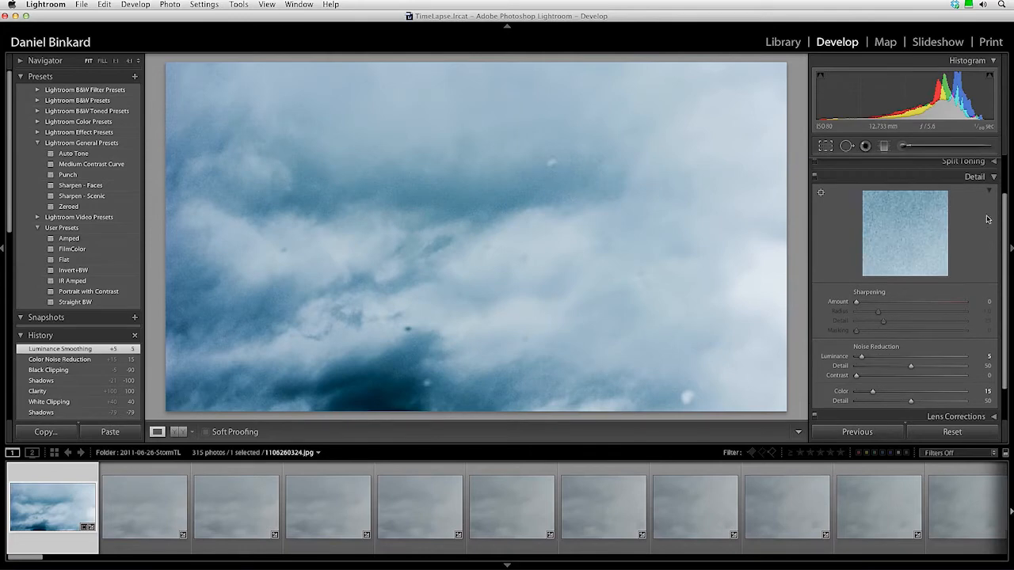
click(980, 171)
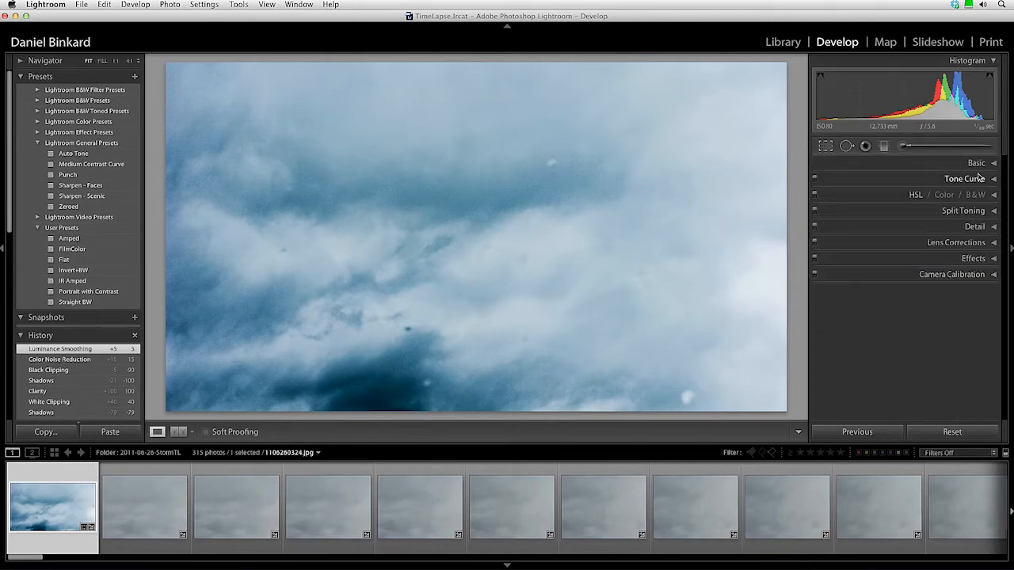
click(974, 259)
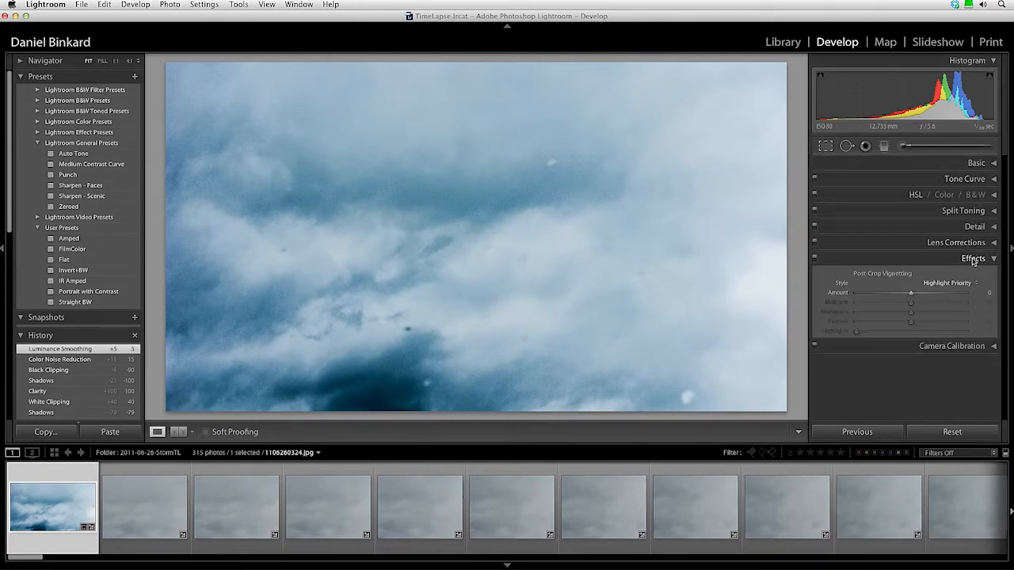
click(986, 292)
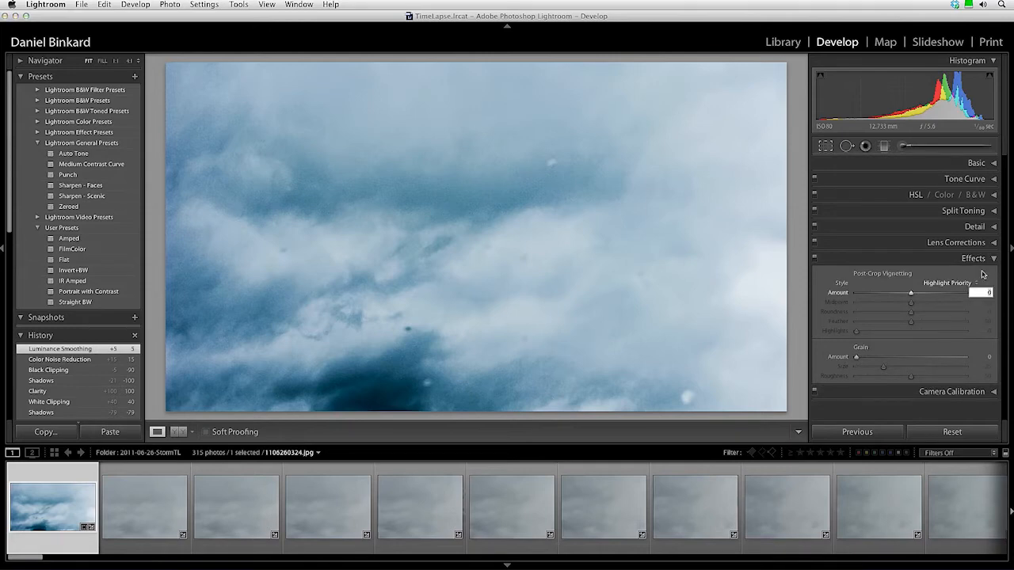
key(Return)
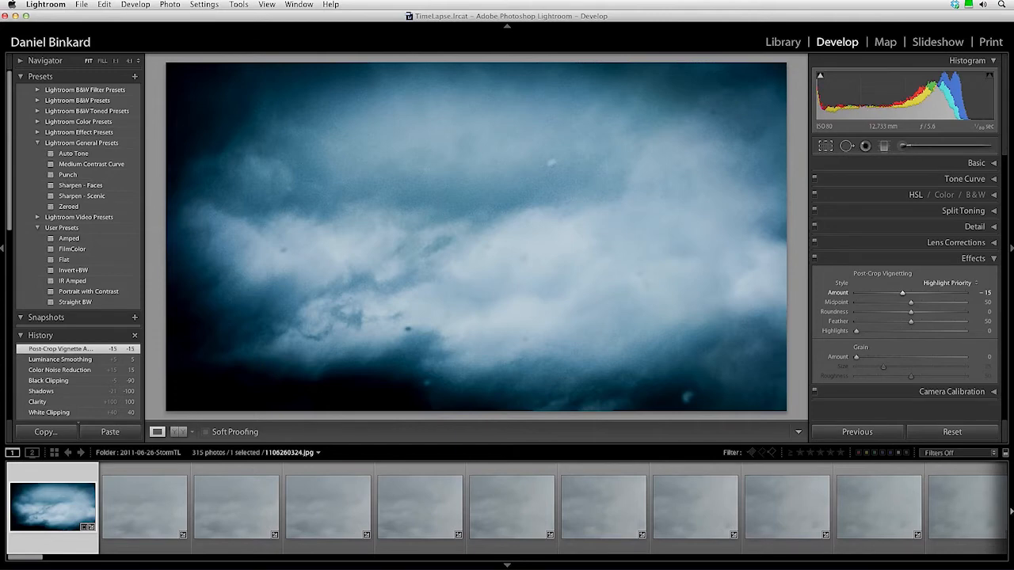
click(979, 258)
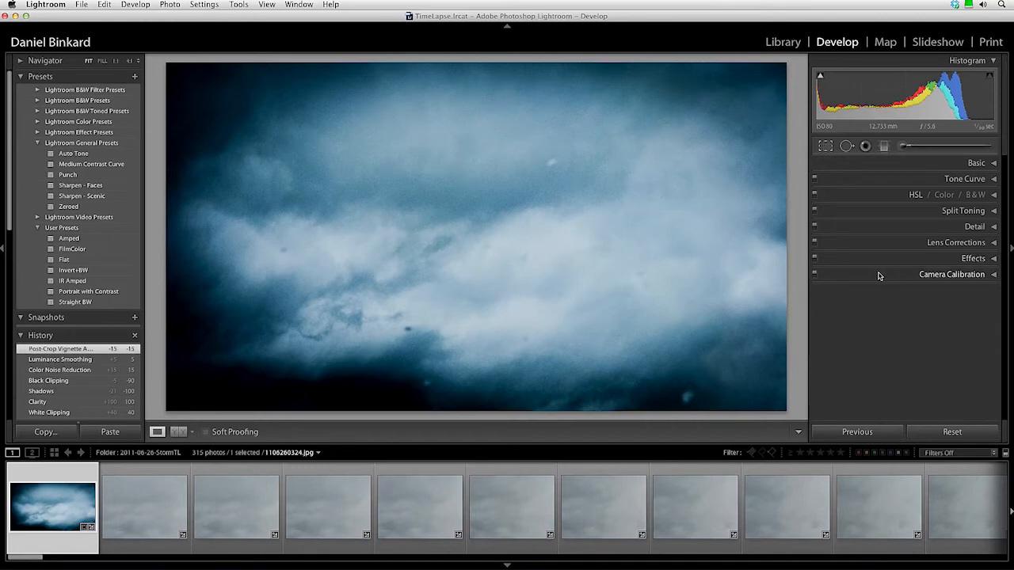
- Synchronize all develop settings from the first photo to every photo in the folder, and review the whole sequence in the Library grid
click(104, 5)
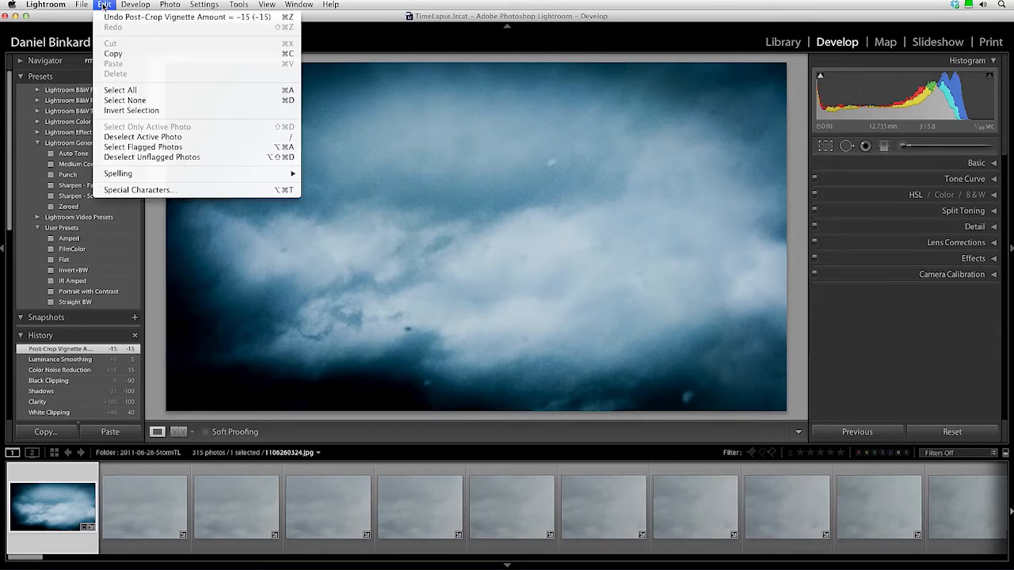
click(129, 90)
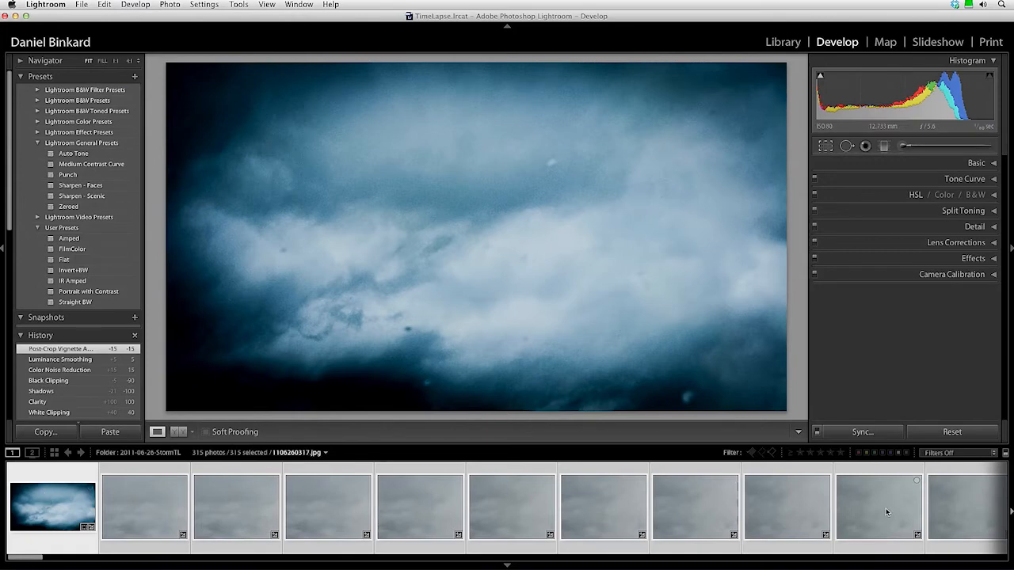
click(869, 434)
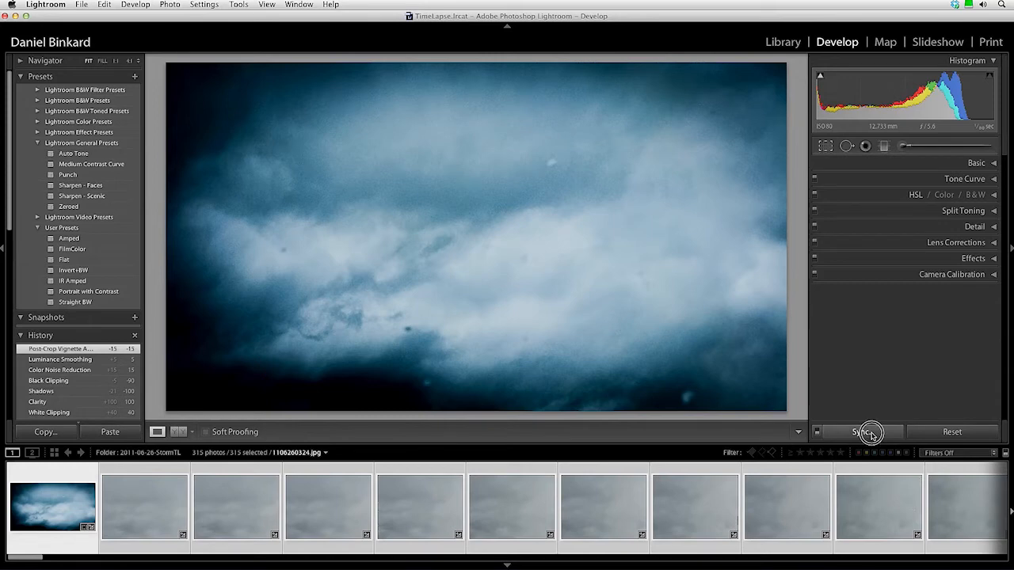
click(358, 221)
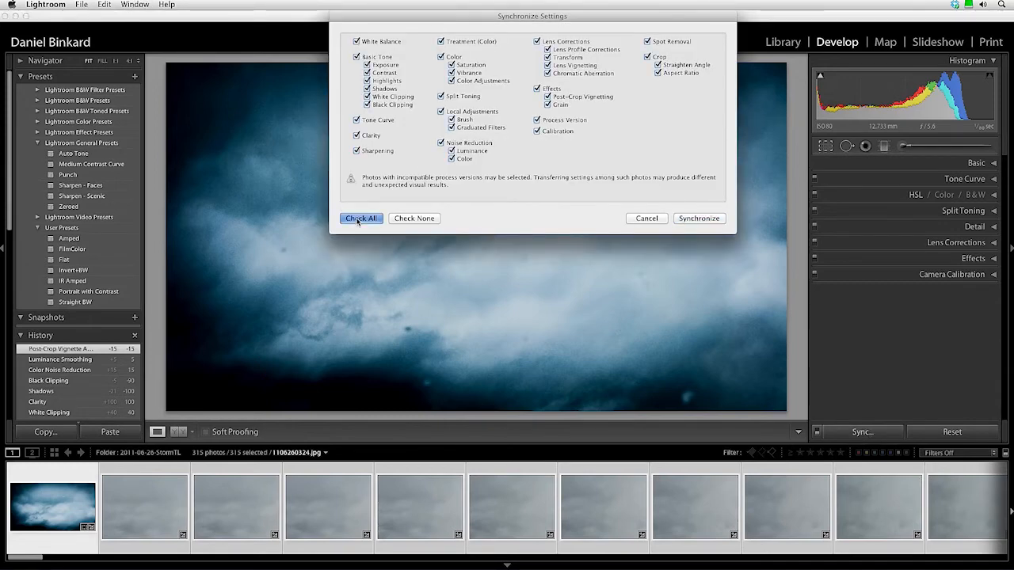
click(709, 218)
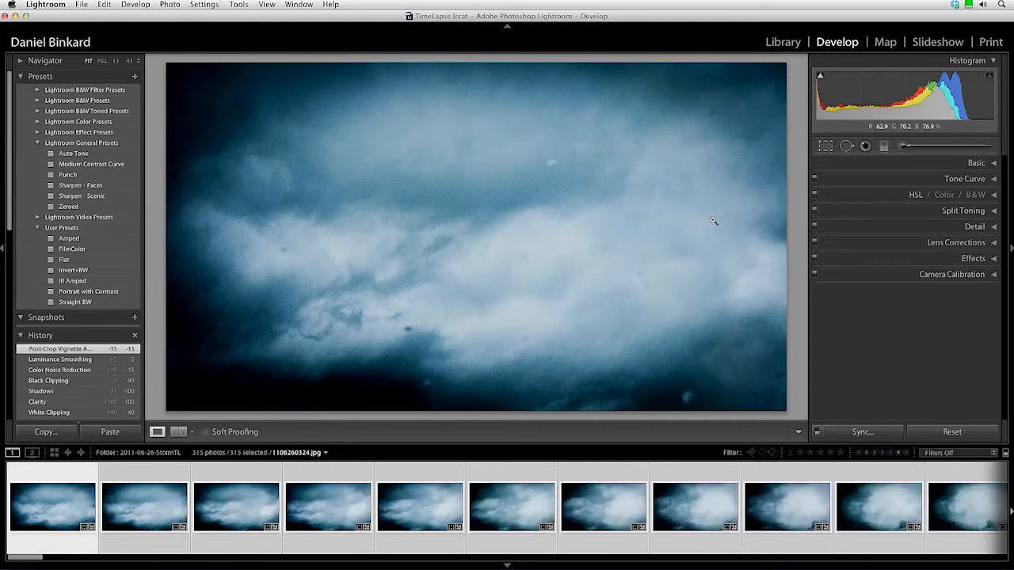
click(780, 42)
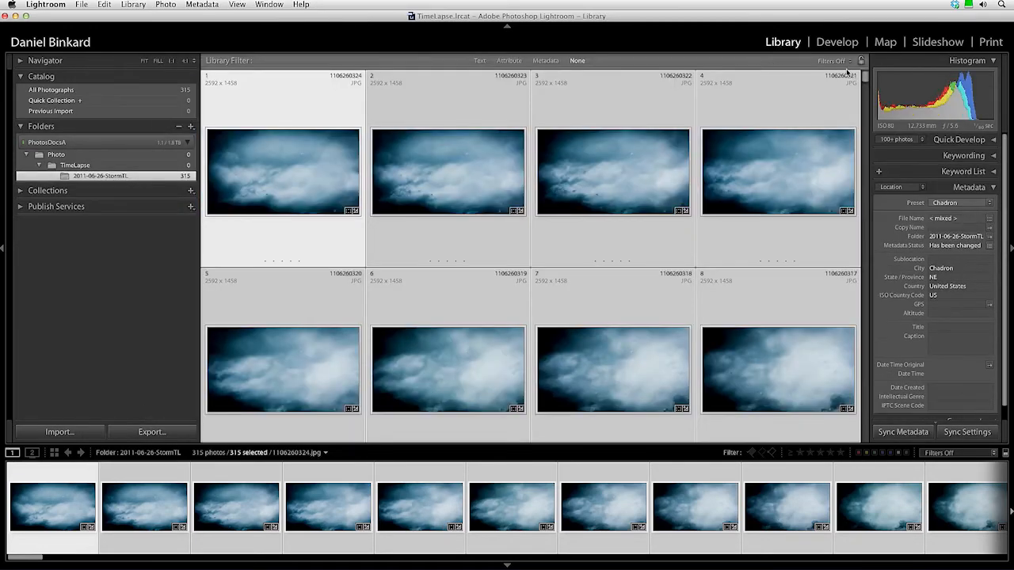
drag(861, 75, 869, 449)
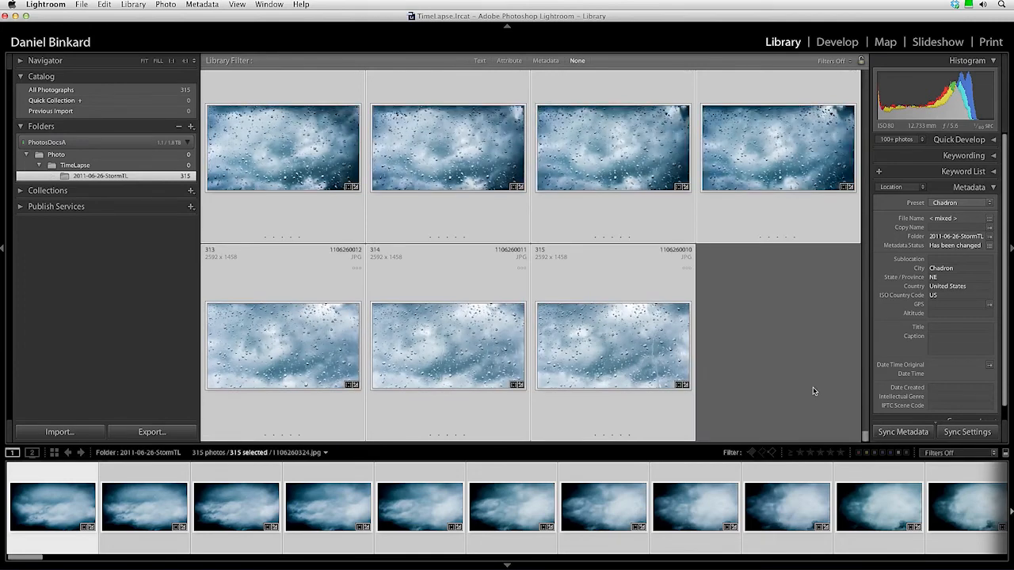
drag(865, 434, 837, 72)
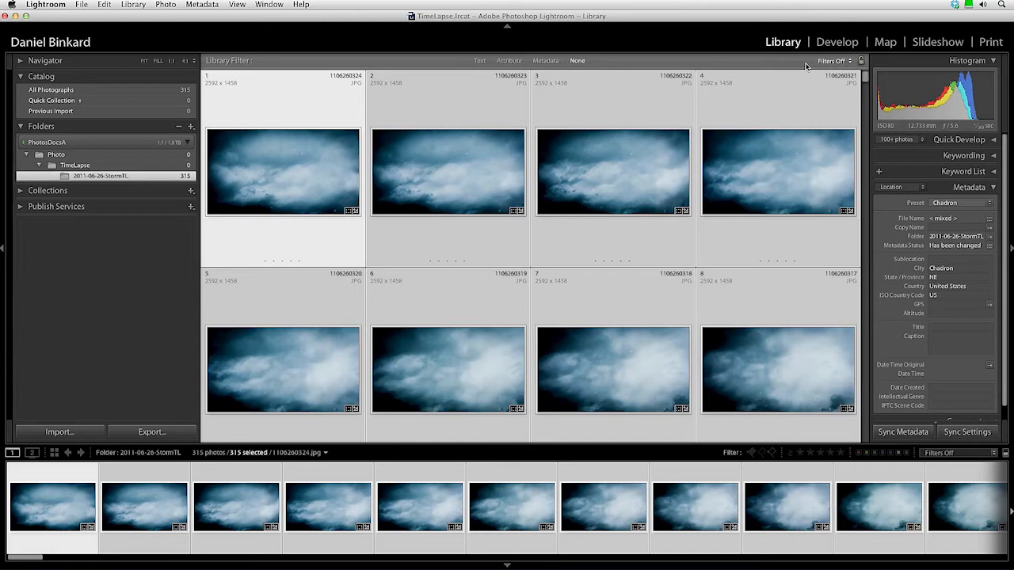
- Compare the 10fps and 30fps Timelapse templates in the Slideshow module and apply 10fps Timelapse
click(938, 44)
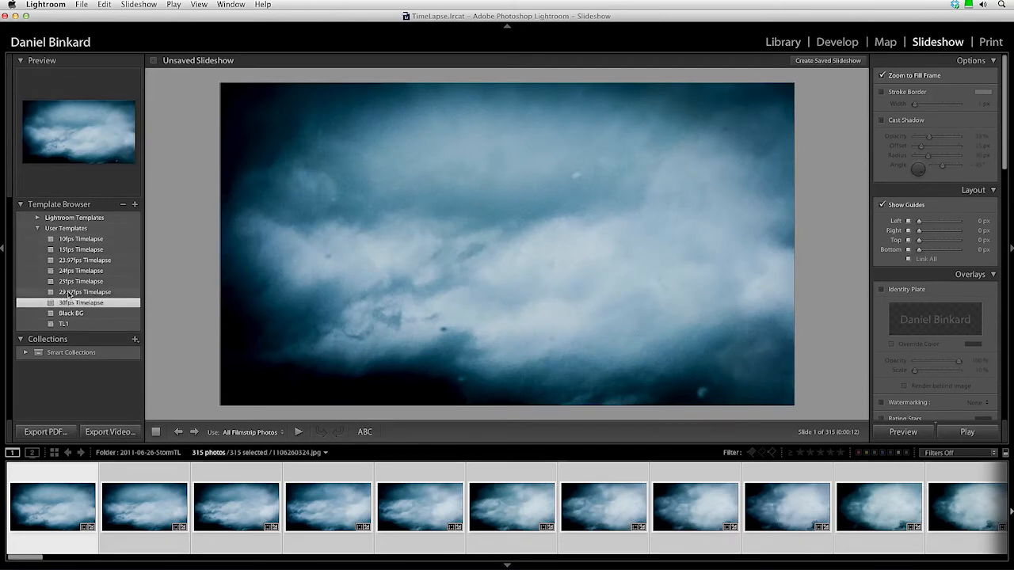
click(110, 240)
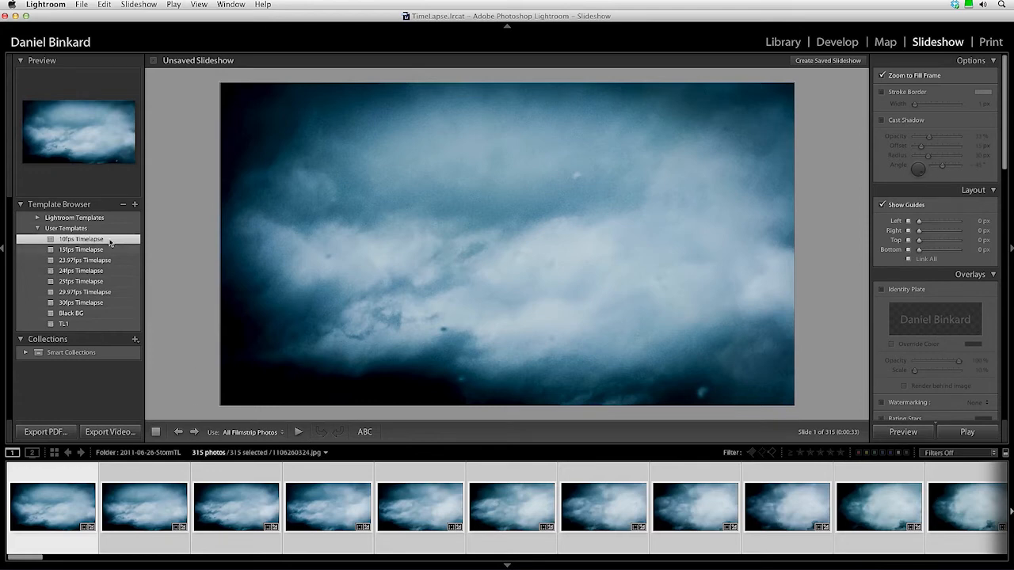
click(111, 304)
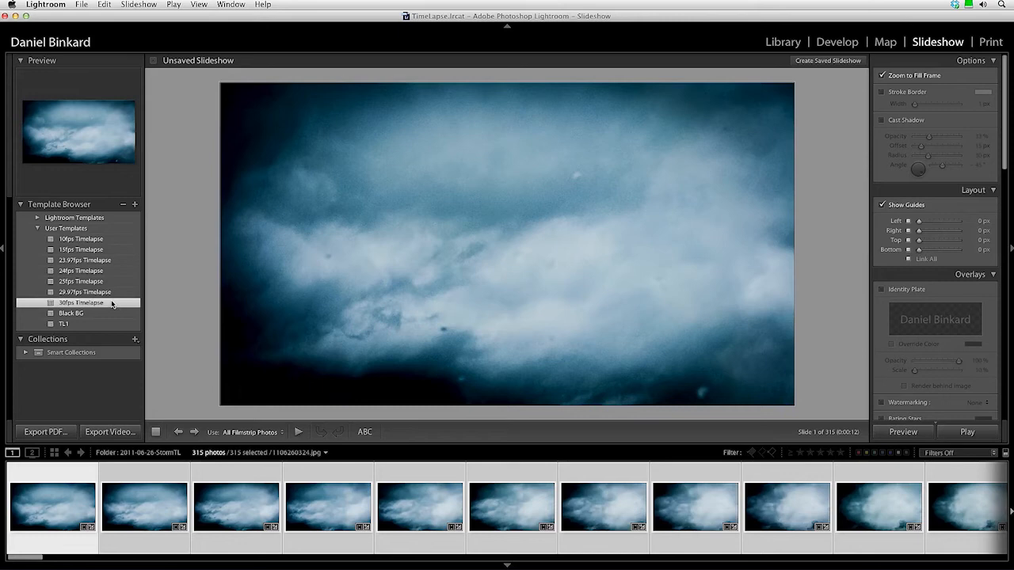
click(109, 240)
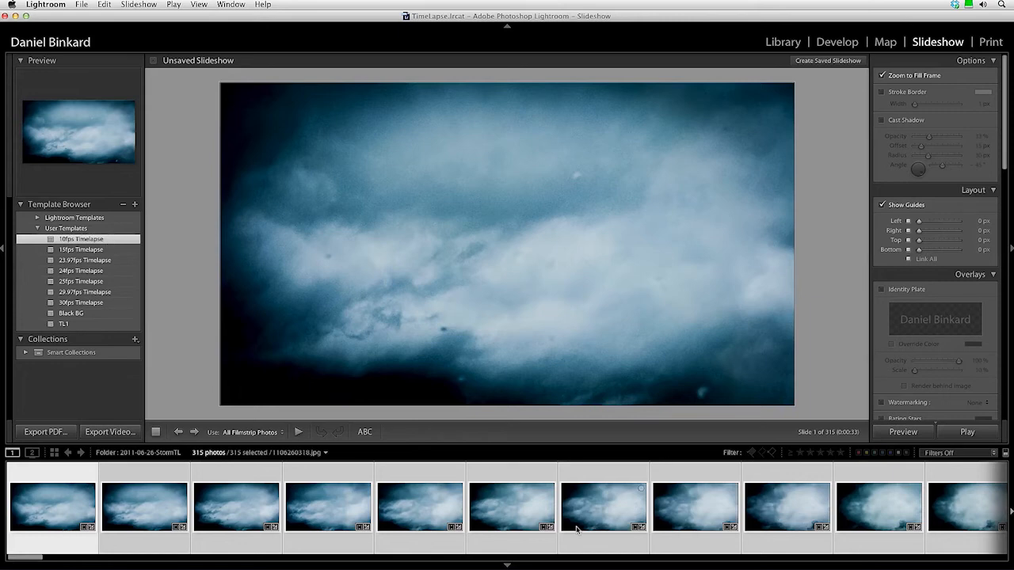
- Export the slideshow as a video named 110626 into the 2011-06-26-StormTL folder with the 720P 10fps Timelapse preset
click(139, 5)
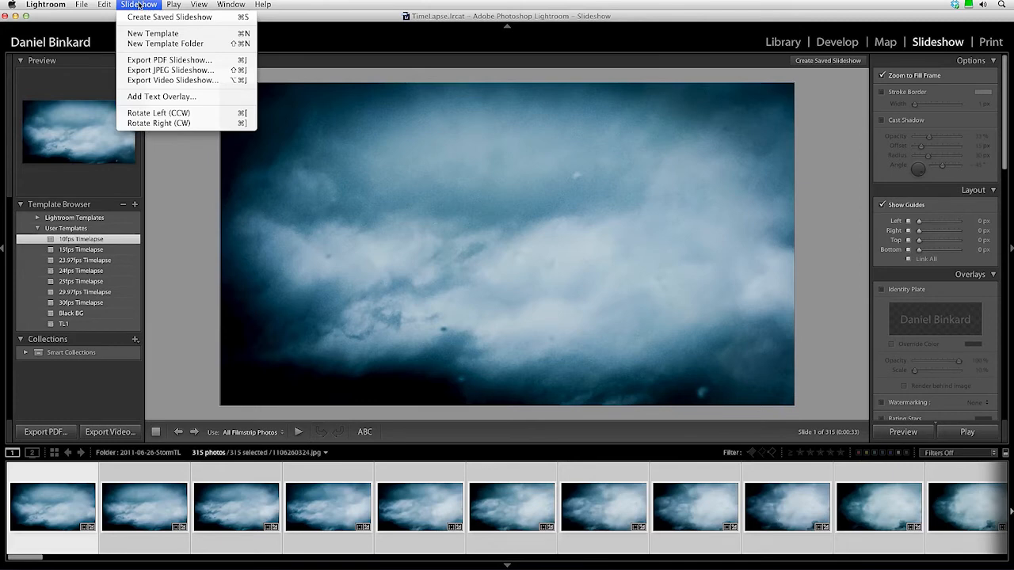
click(158, 81)
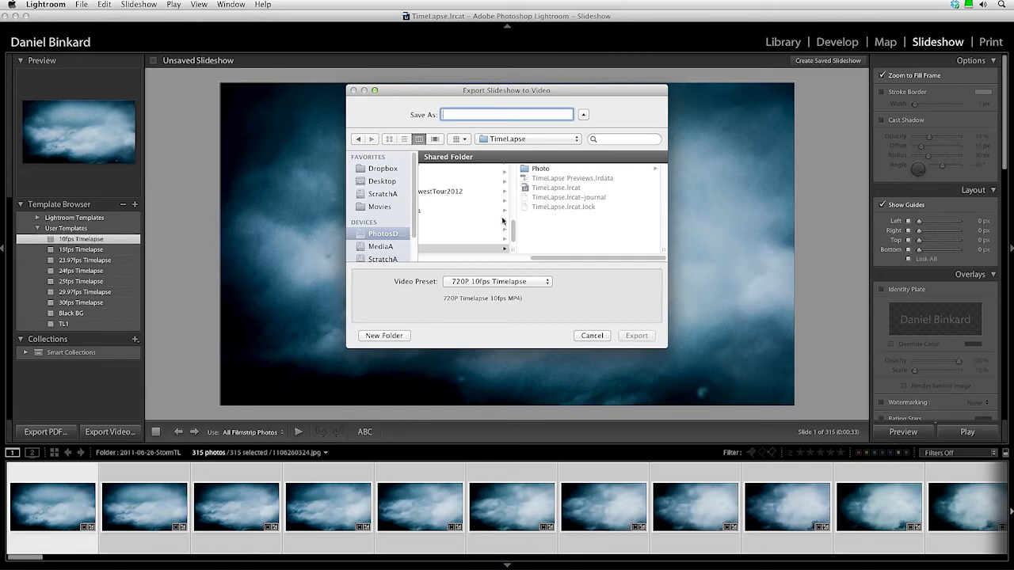
click(554, 171)
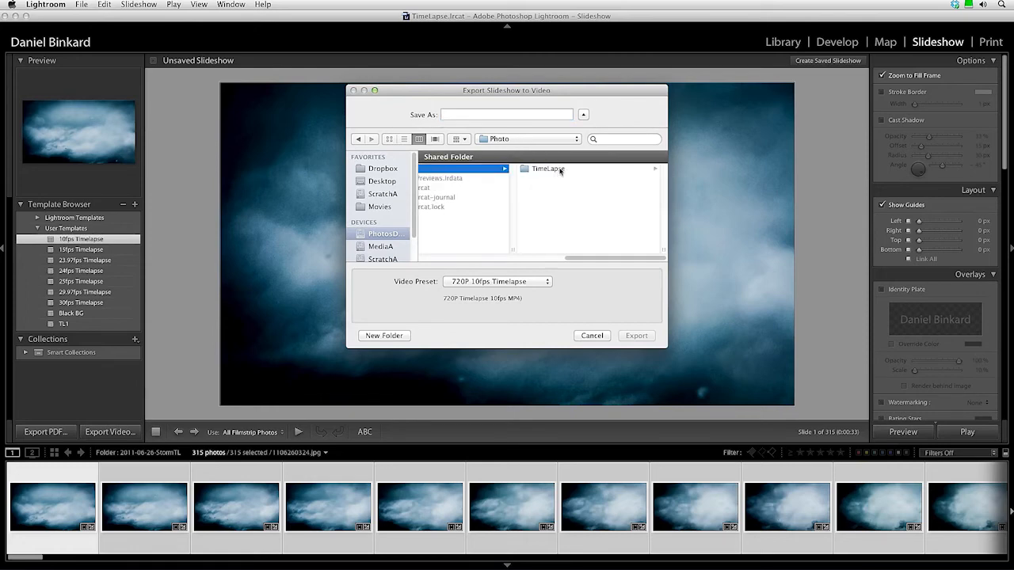
click(560, 169)
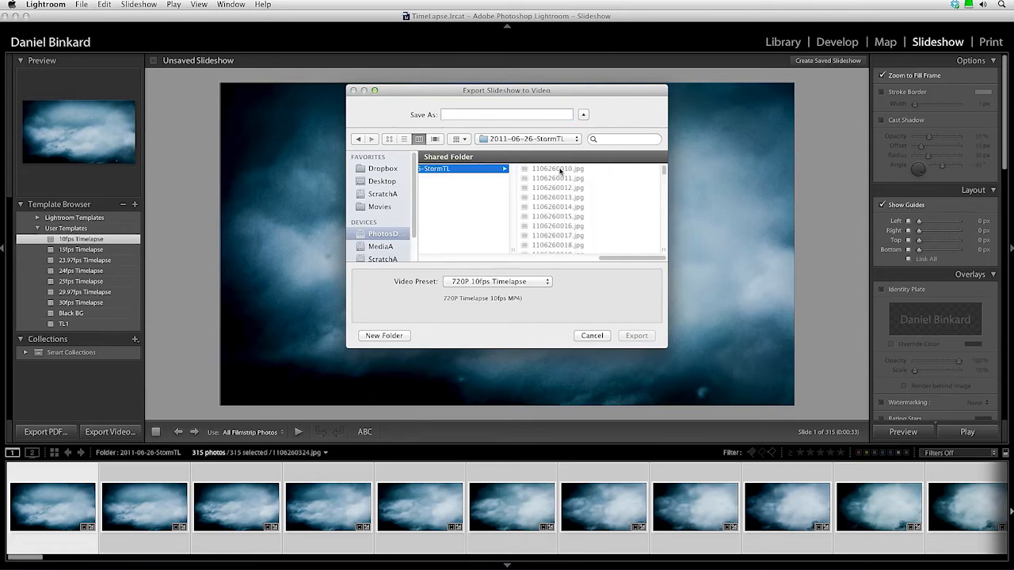
click(515, 117)
text(11)
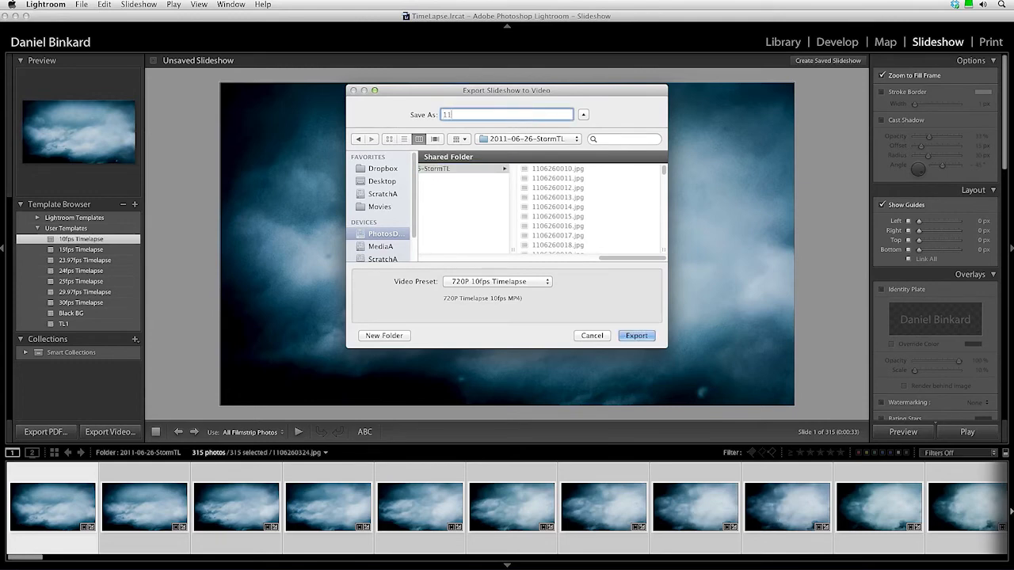
text(0626)
click(527, 282)
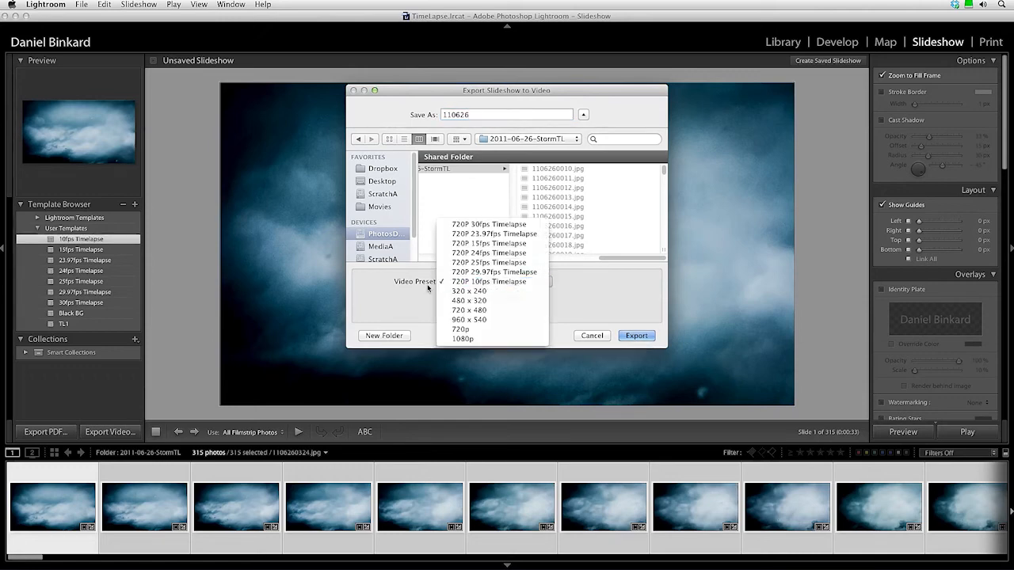
click(478, 282)
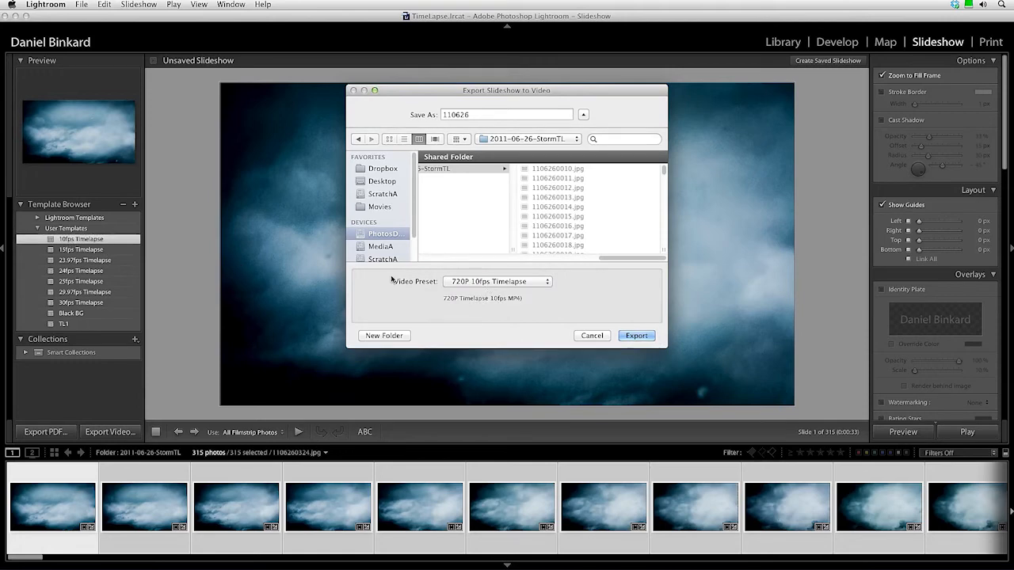
click(621, 336)
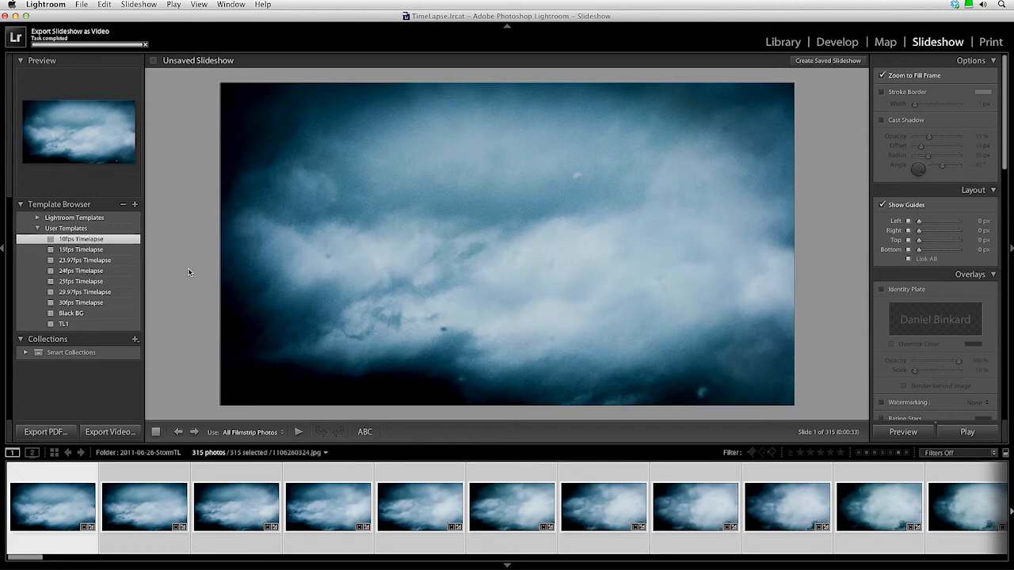
- Synchronize the 2011-06-26-StormTL folder in the Library, importing new files and scanning for metadata updates
click(783, 42)
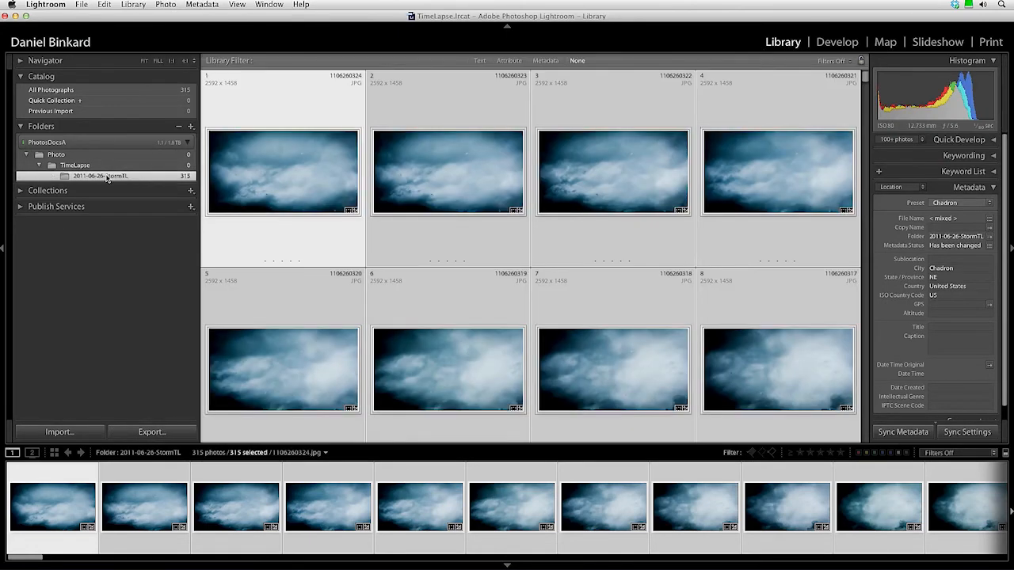
click(155, 233)
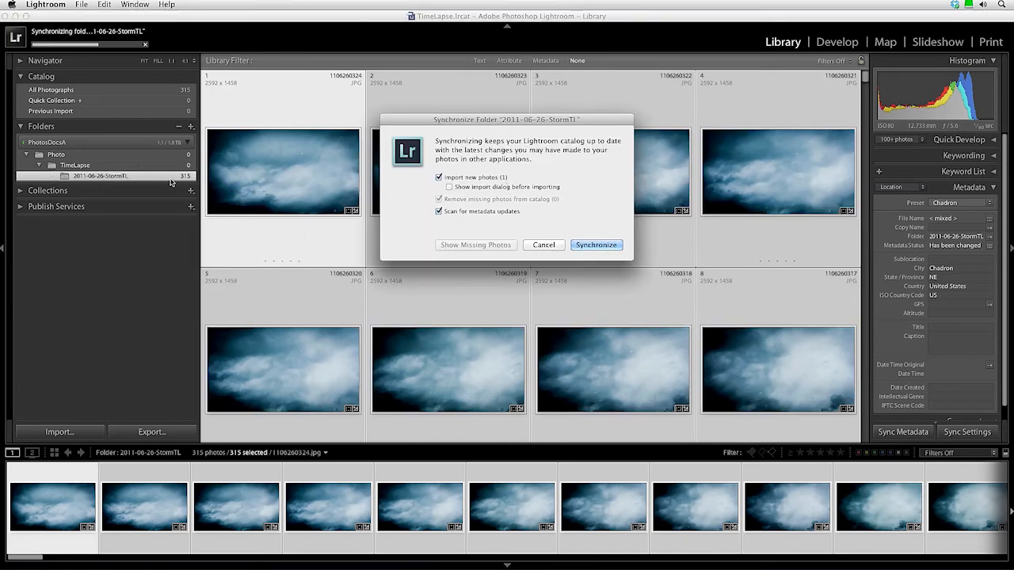
click(599, 244)
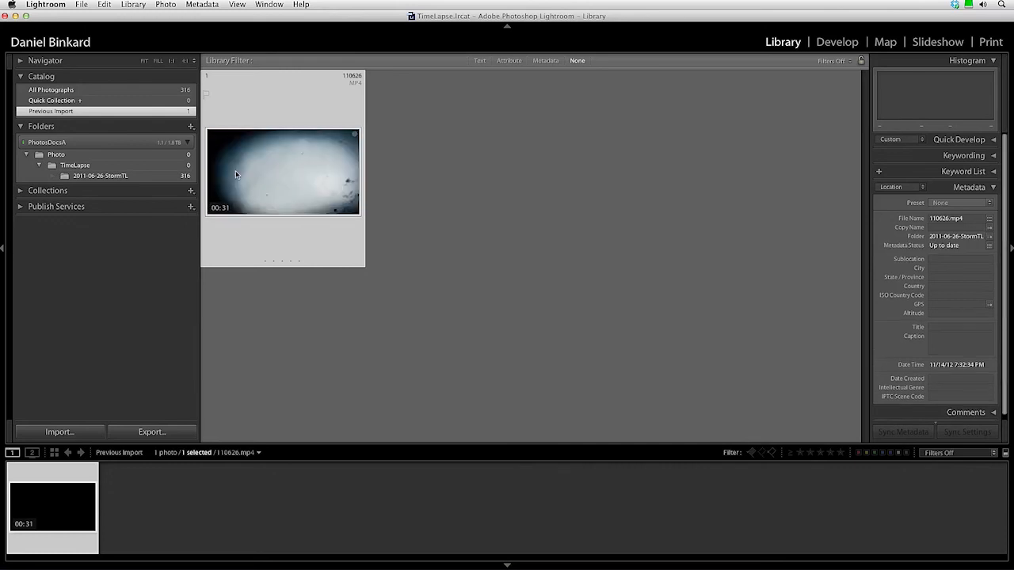
- Open the imported video 110626.mp4 in Loupe view and play it
double_click(337, 175)
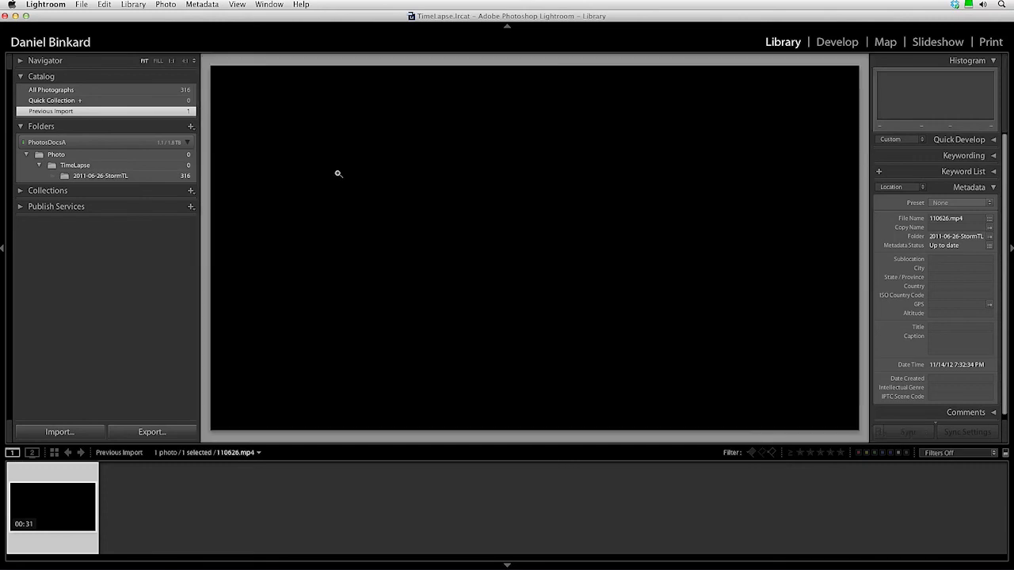
click(419, 427)
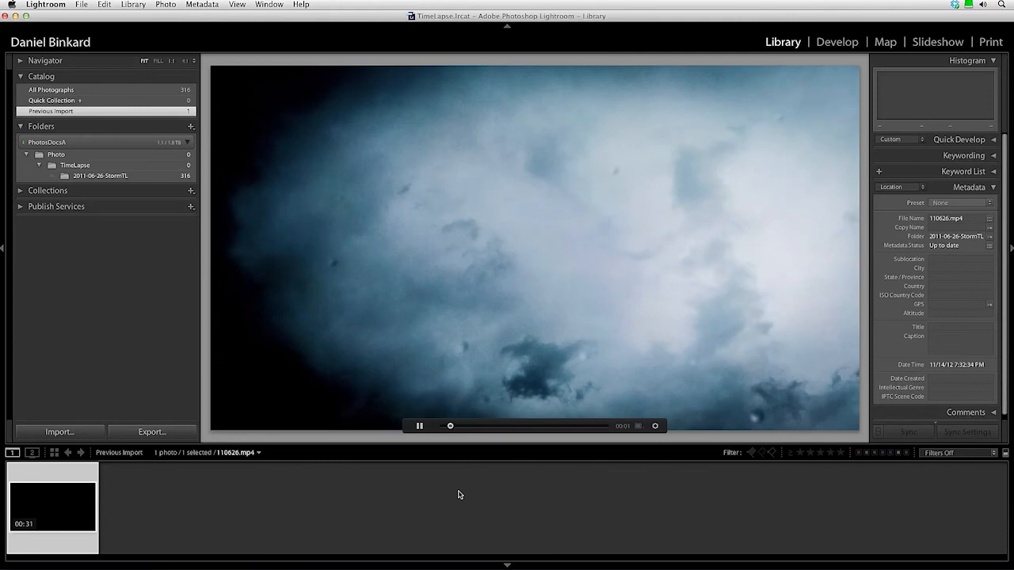